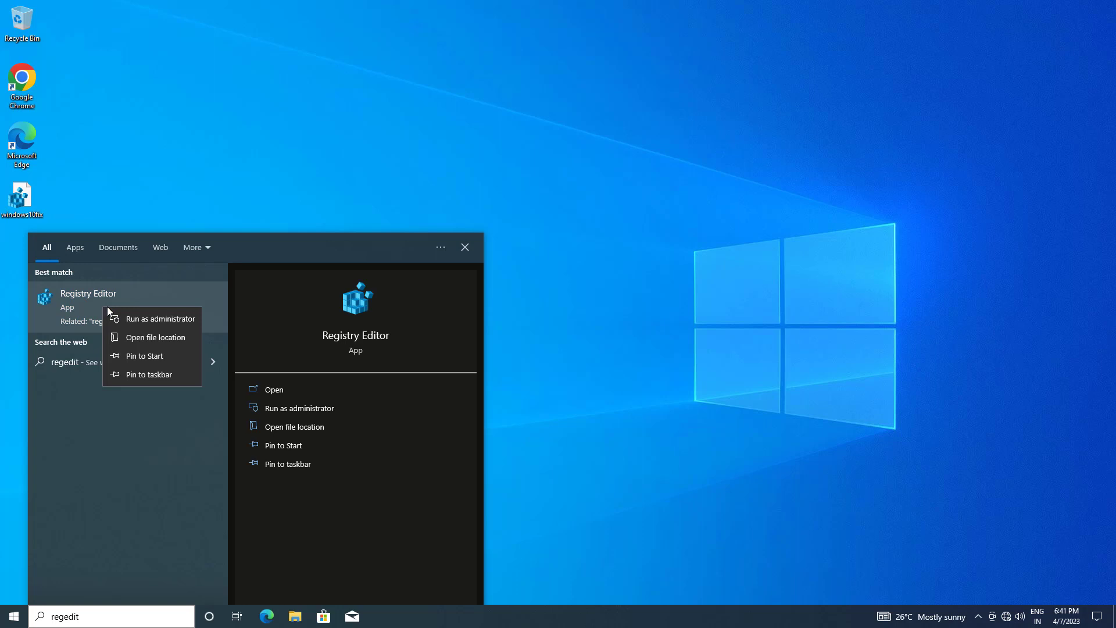
Step: Launch Registry Editor from the regedit search results and allow it to make changes to the device
key(Escape)
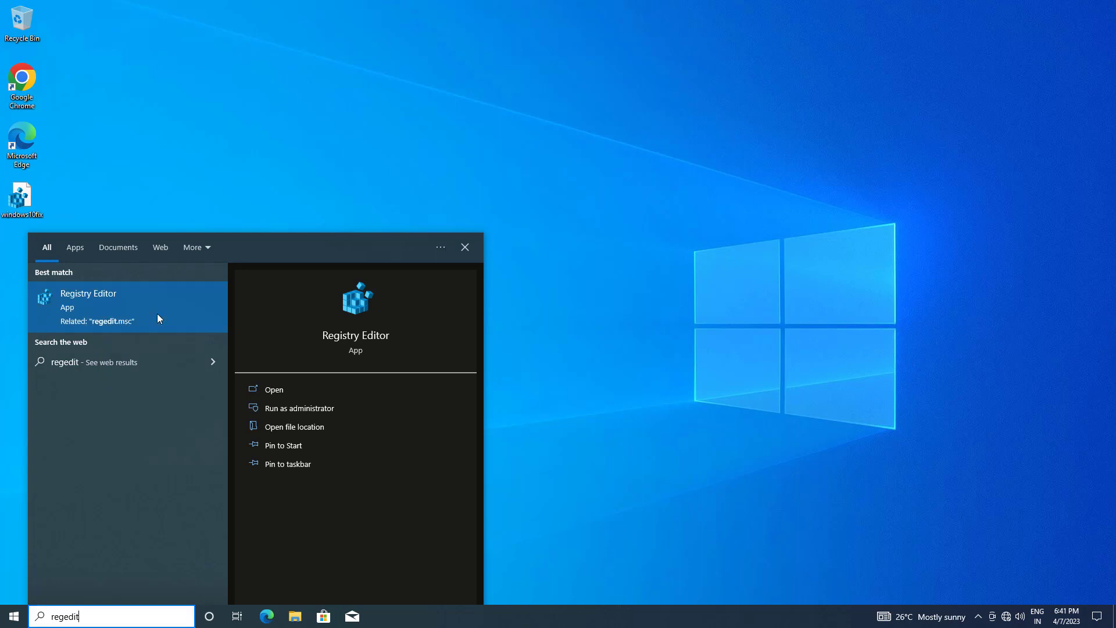
click(158, 314)
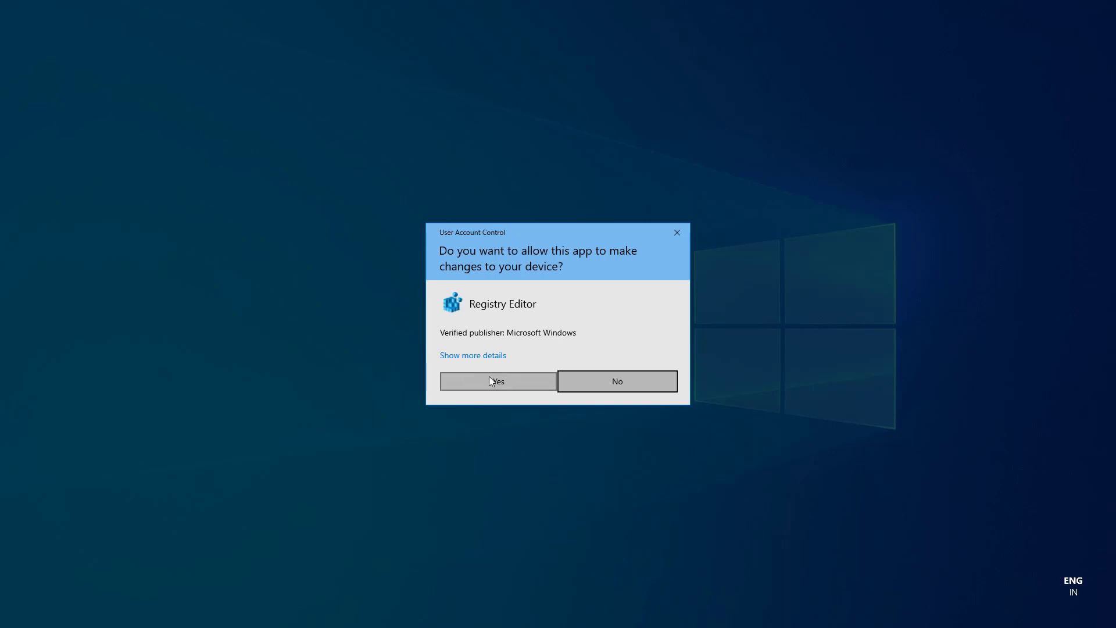
click(489, 379)
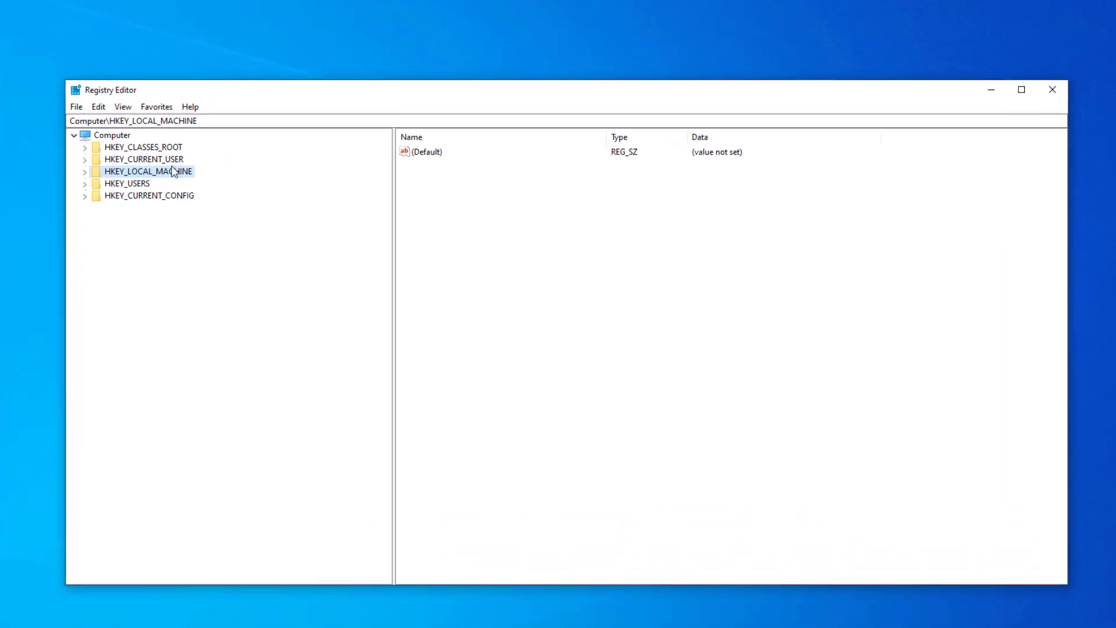
Step: Expand the registry tree along HKEY_LOCAL_MACHINE\SOFTWARE\Microsoft\Windows NT
click(76, 175)
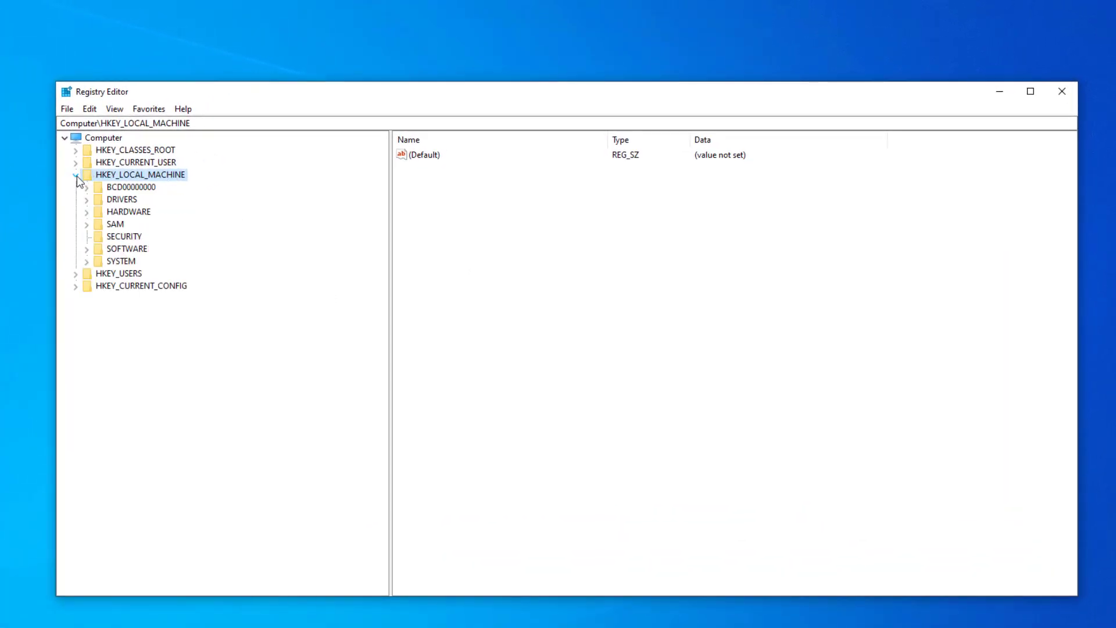
click(87, 250)
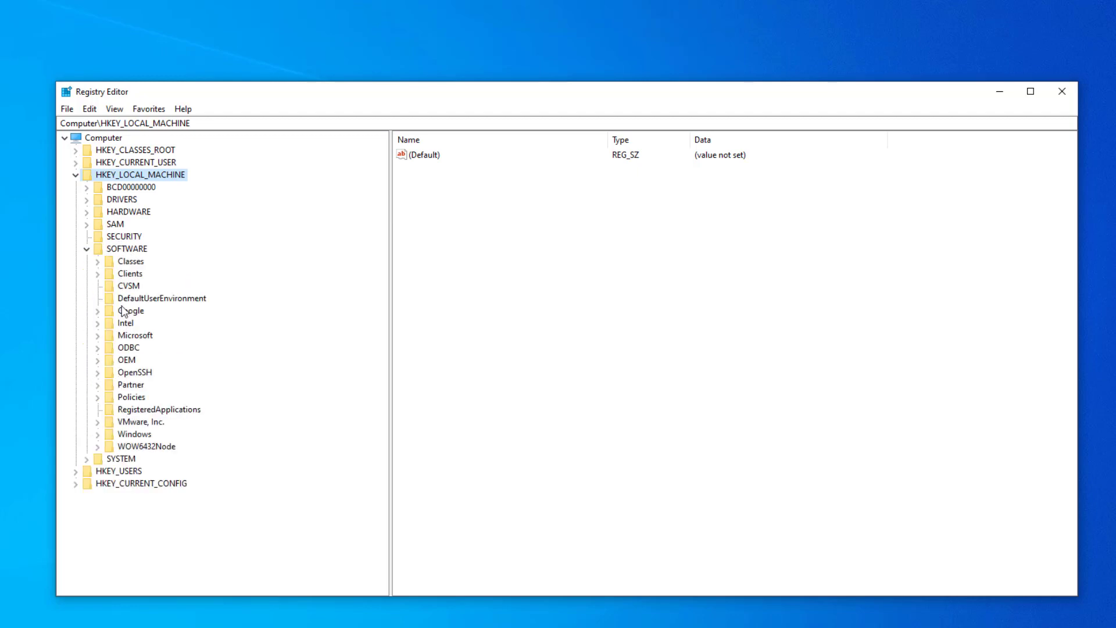
click(98, 337)
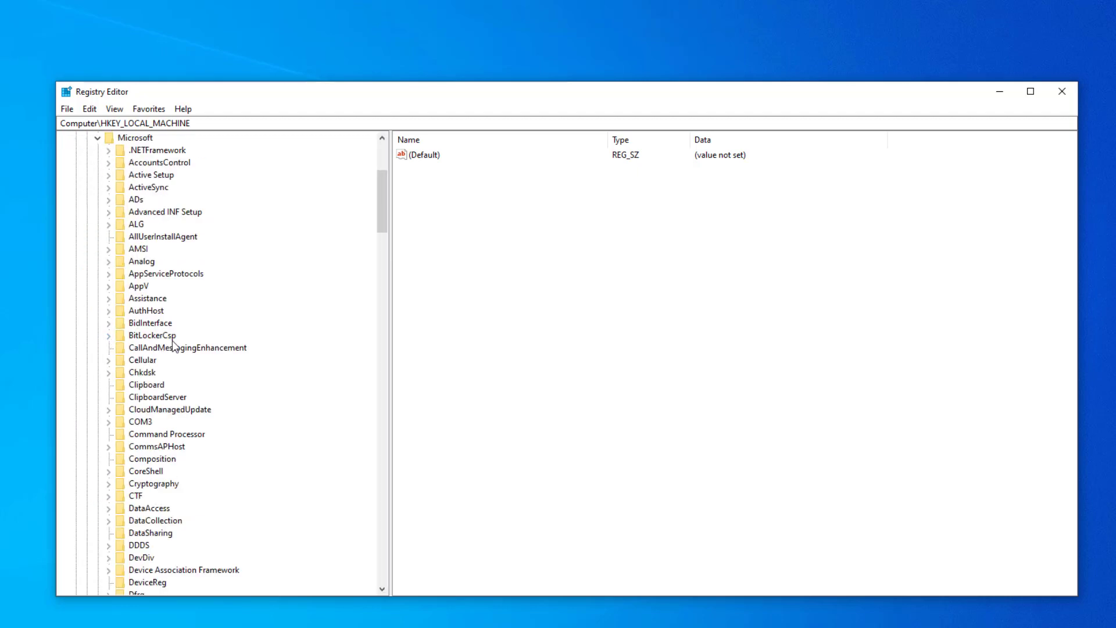
scroll(174, 347, down, 2)
scroll(175, 347, down, 9)
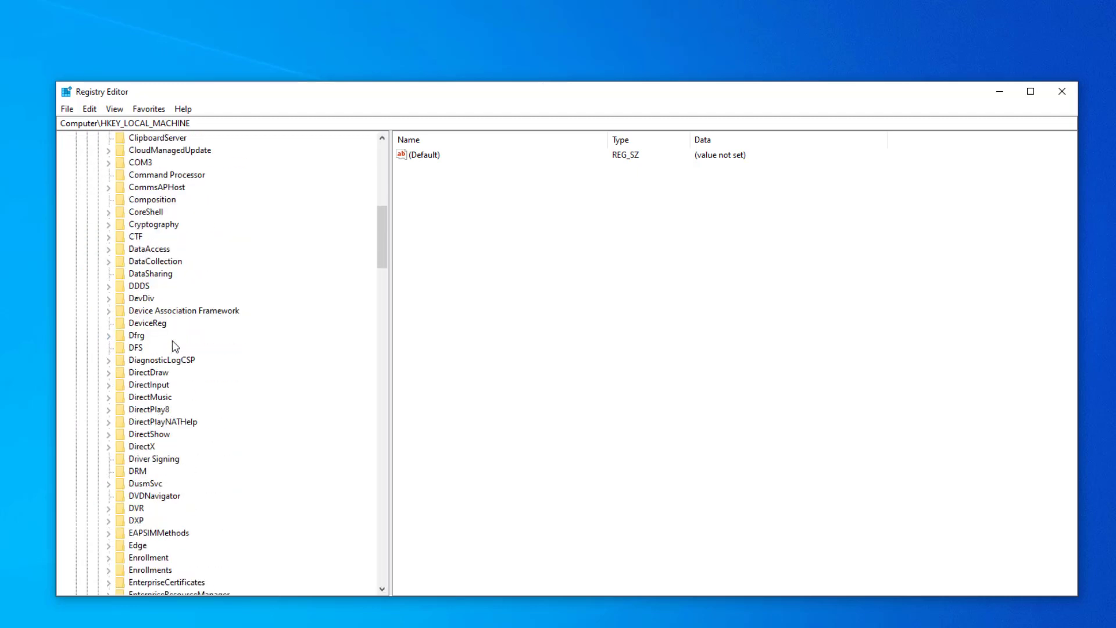
scroll(173, 346, down, 20)
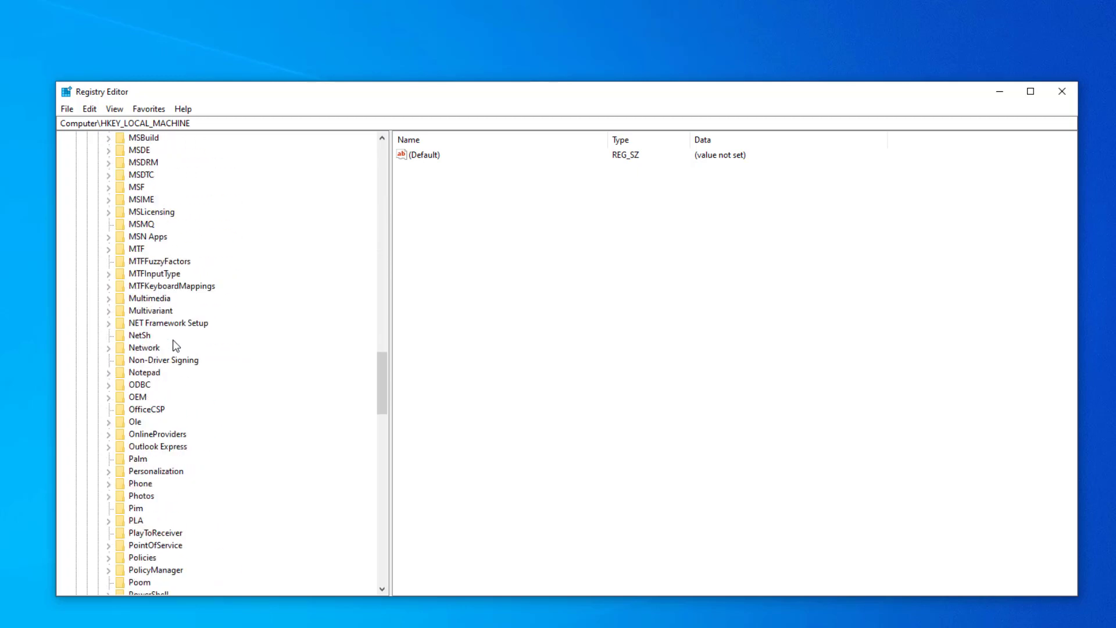
scroll(172, 339, down, 20)
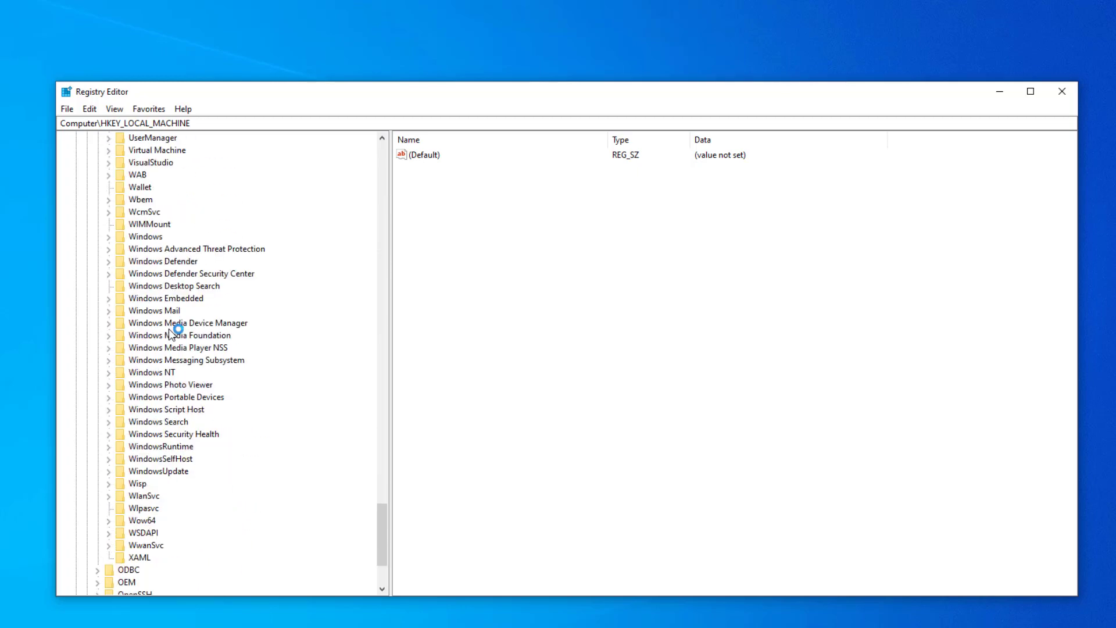
click(161, 372)
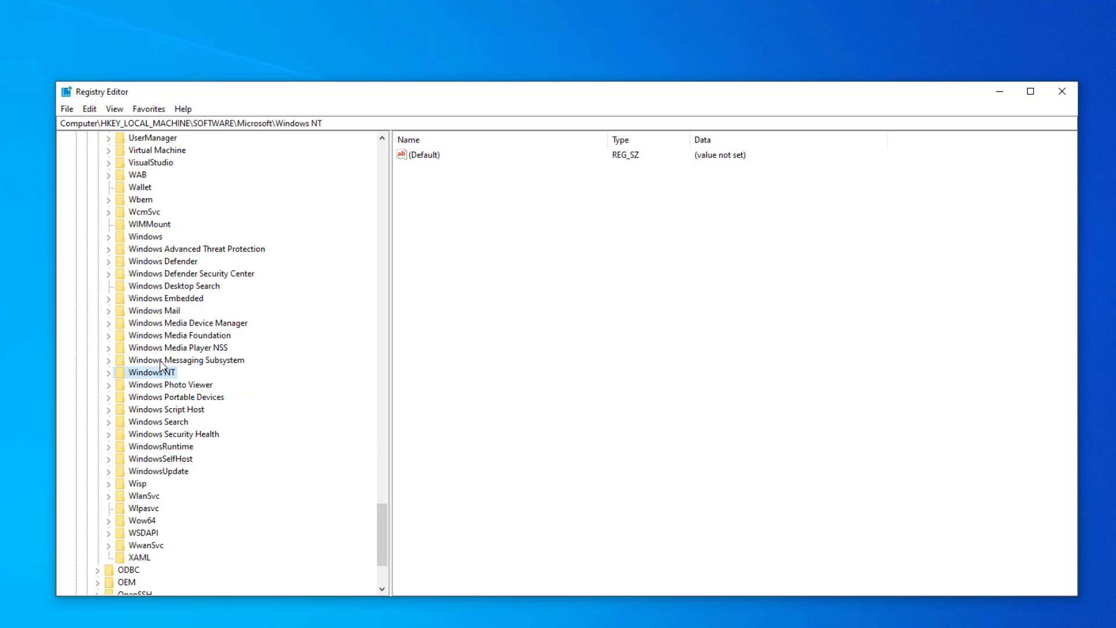
click(108, 372)
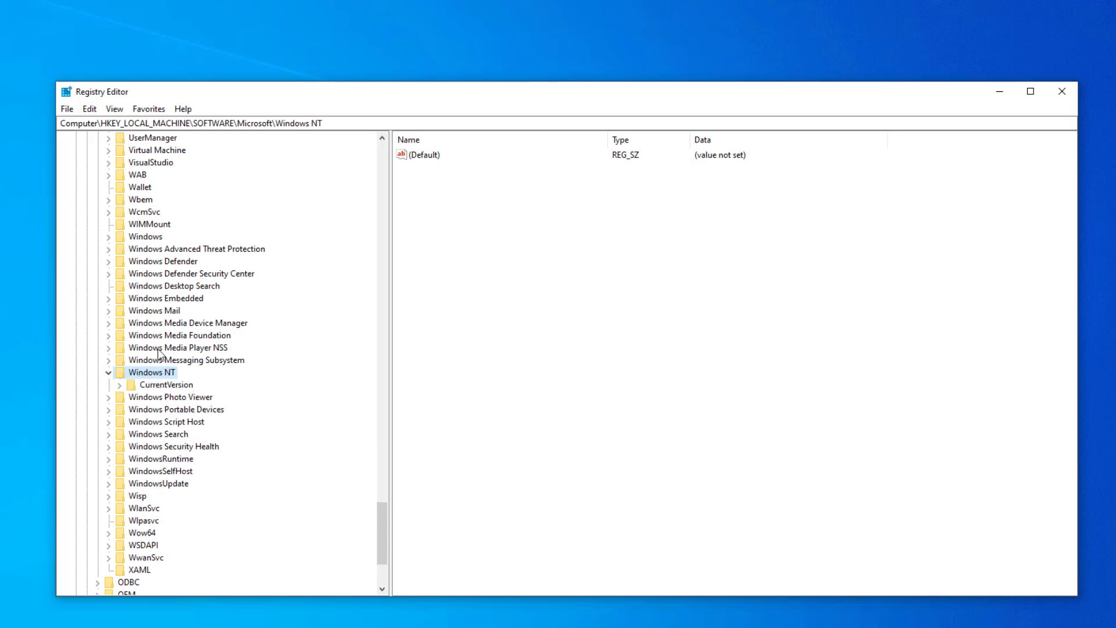
Step: Open the SystemProfile key in CurrentVersion\Multimedia under Windows NT
scroll(160, 354, down, 2)
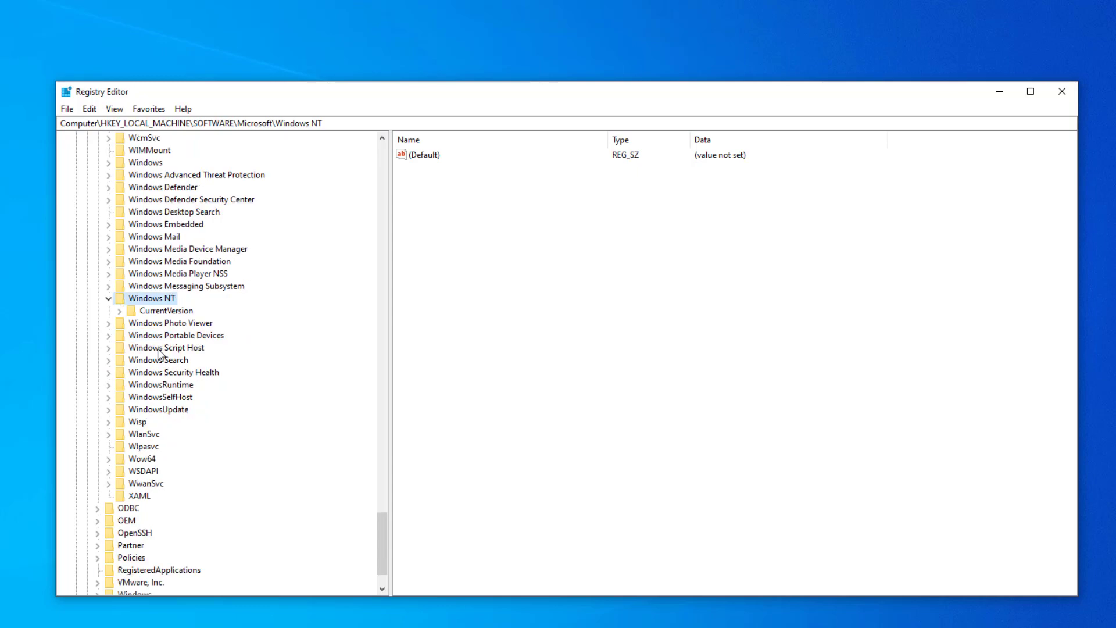
click(119, 311)
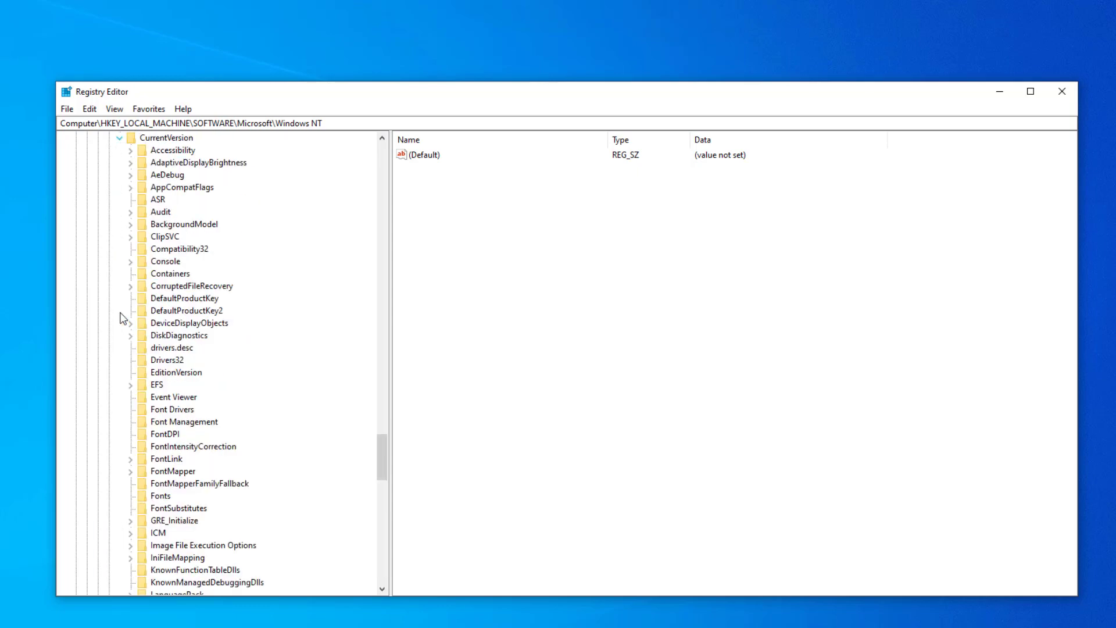
scroll(179, 314, down, 1)
scroll(189, 288, down, 3)
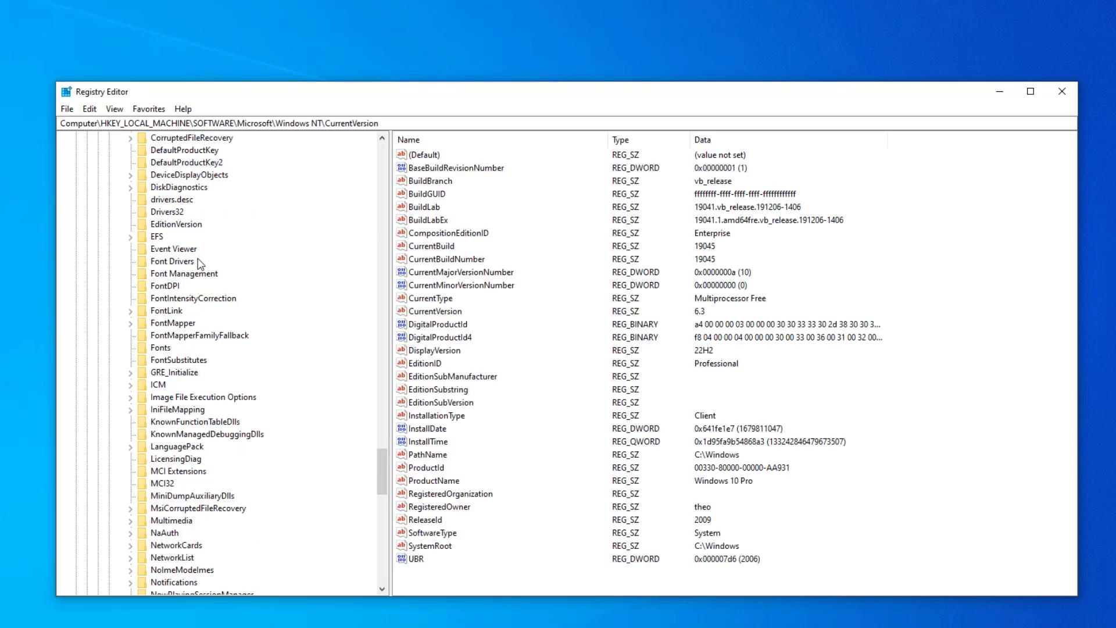
scroll(184, 350, down, 4)
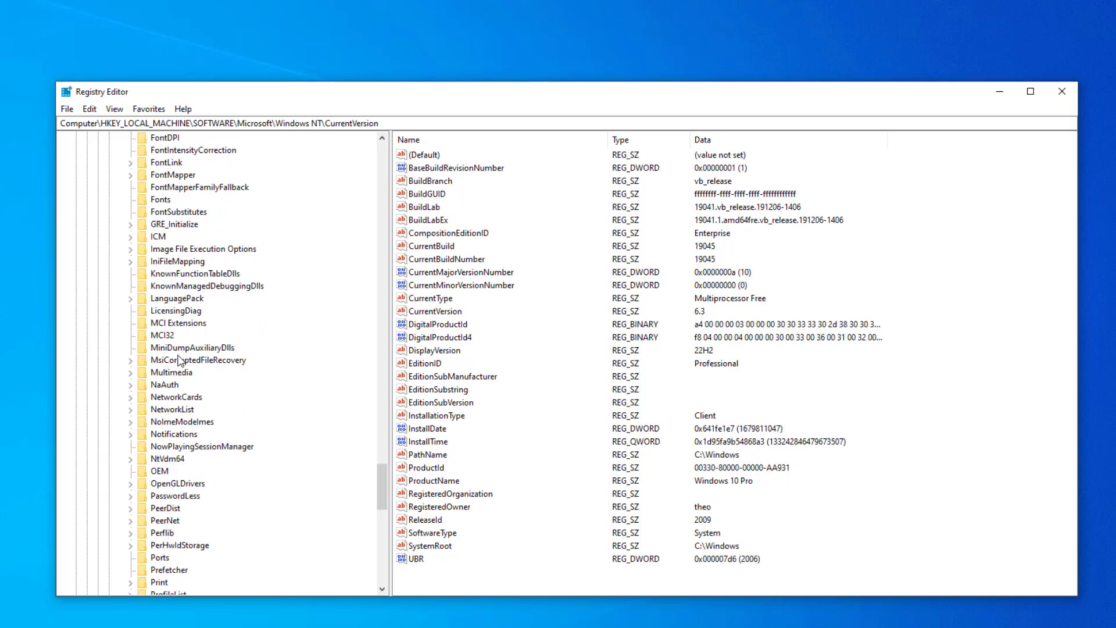
click(130, 373)
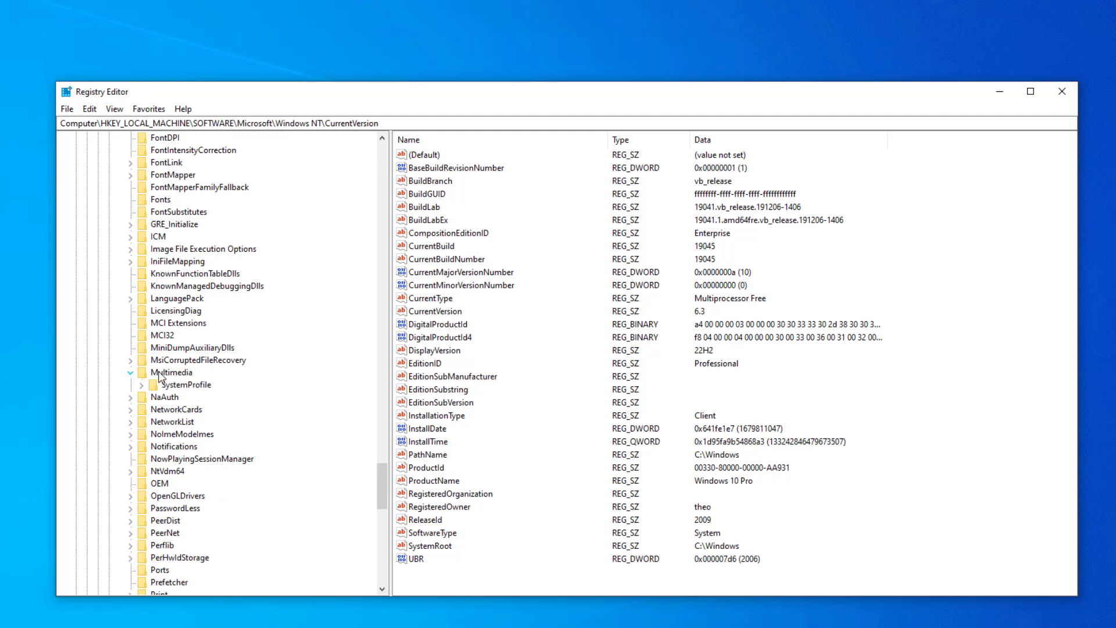
click(186, 385)
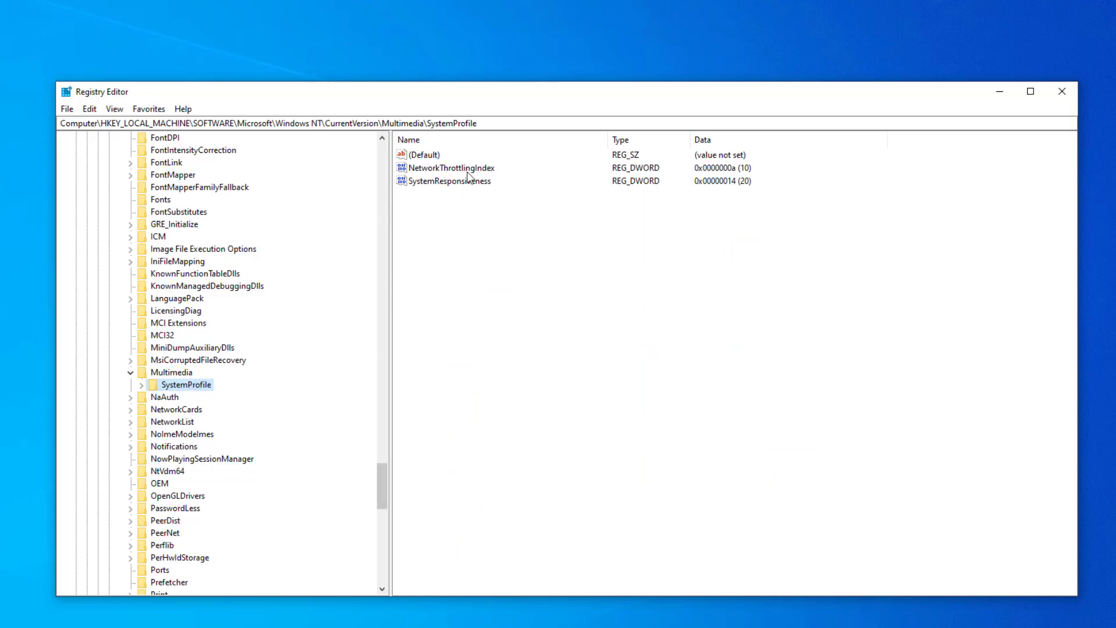
Step: Set the NetworkThrottlingIndex DWORD in SystemProfile to hexadecimal ffffffff
double_click(459, 167)
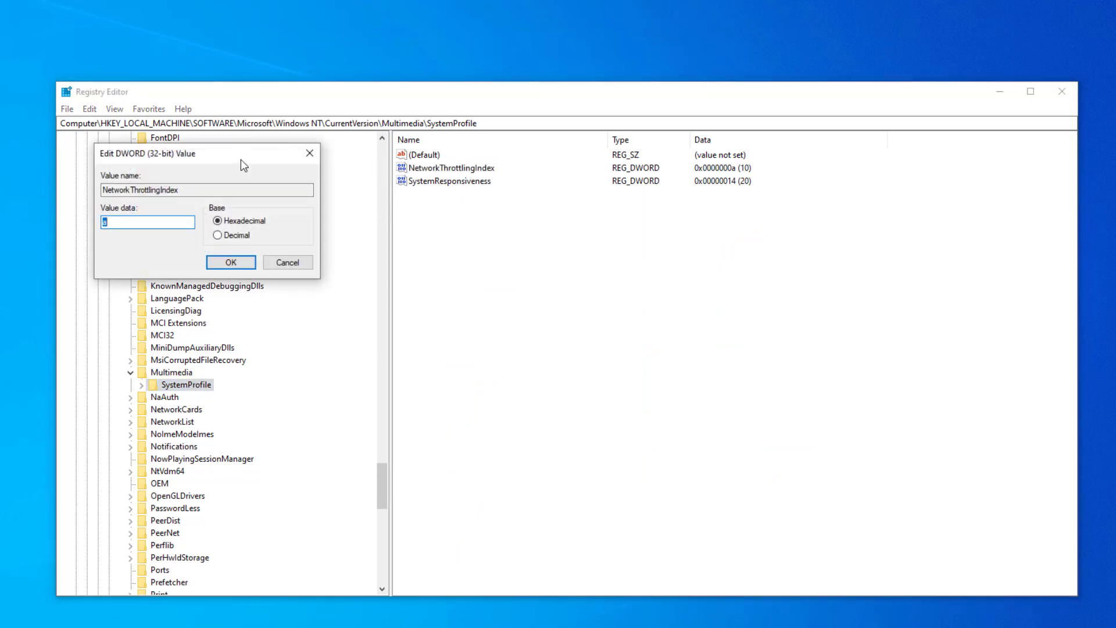
drag(243, 161, 534, 269)
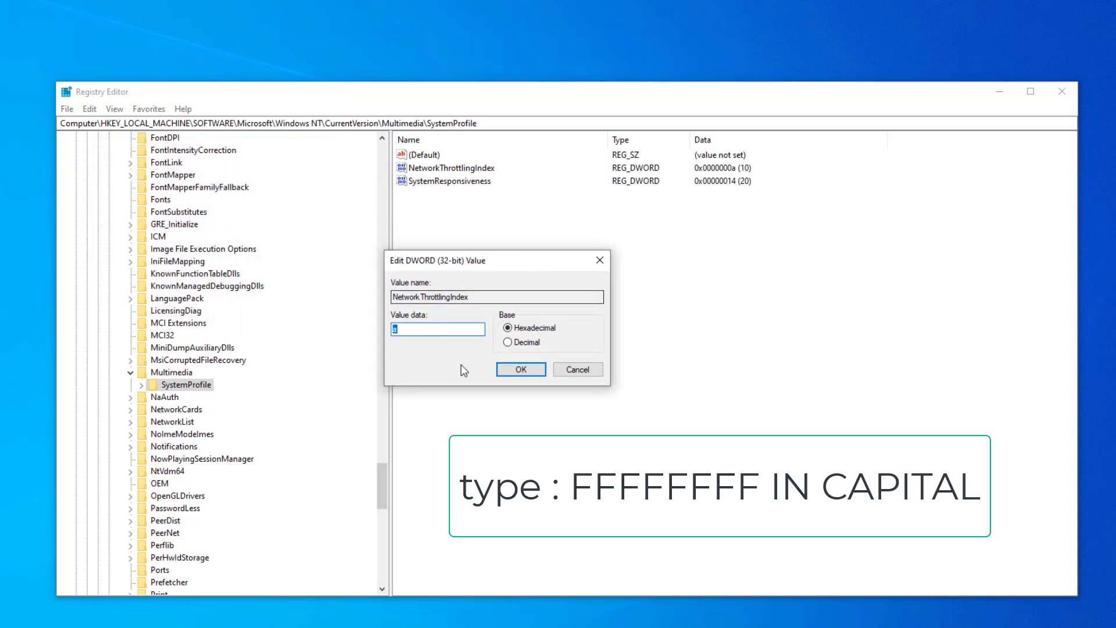
key(BackSpace)
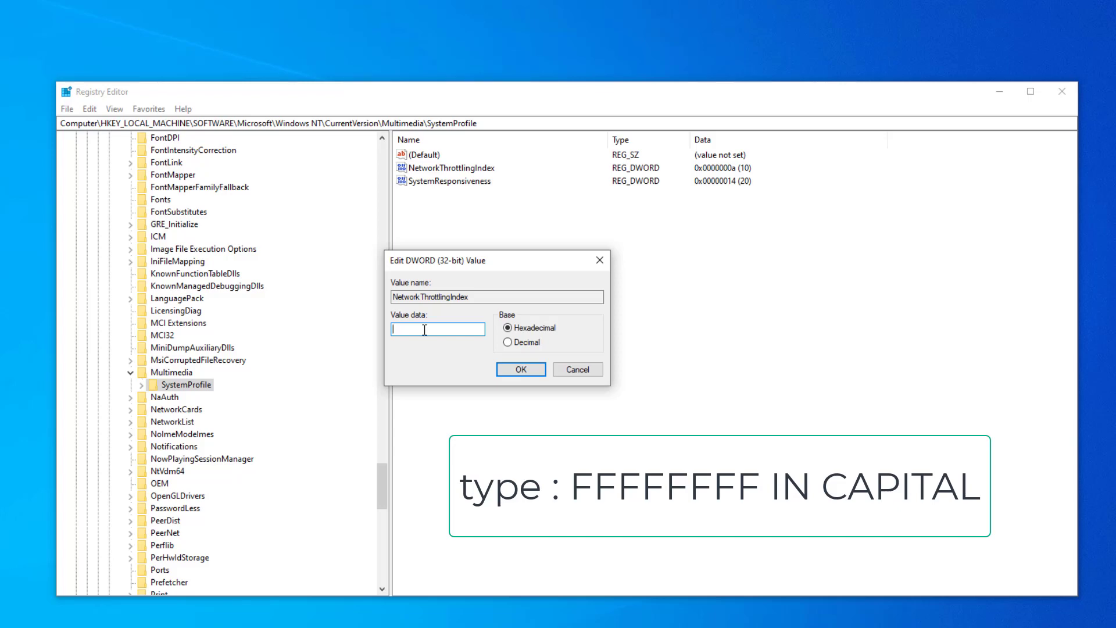
text(ffffffff)
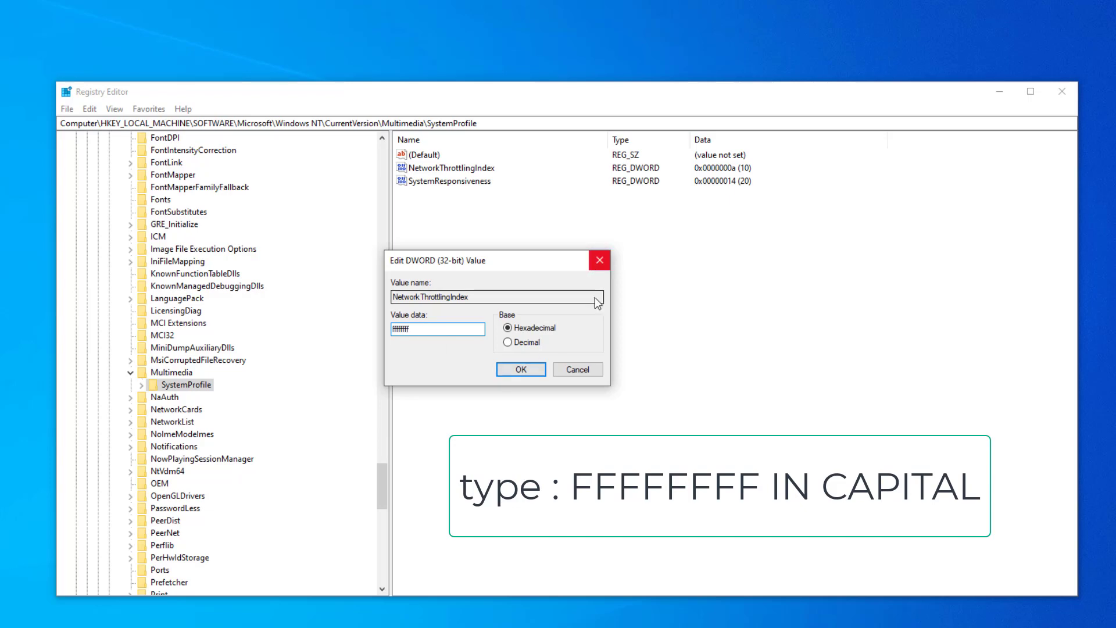
click(520, 370)
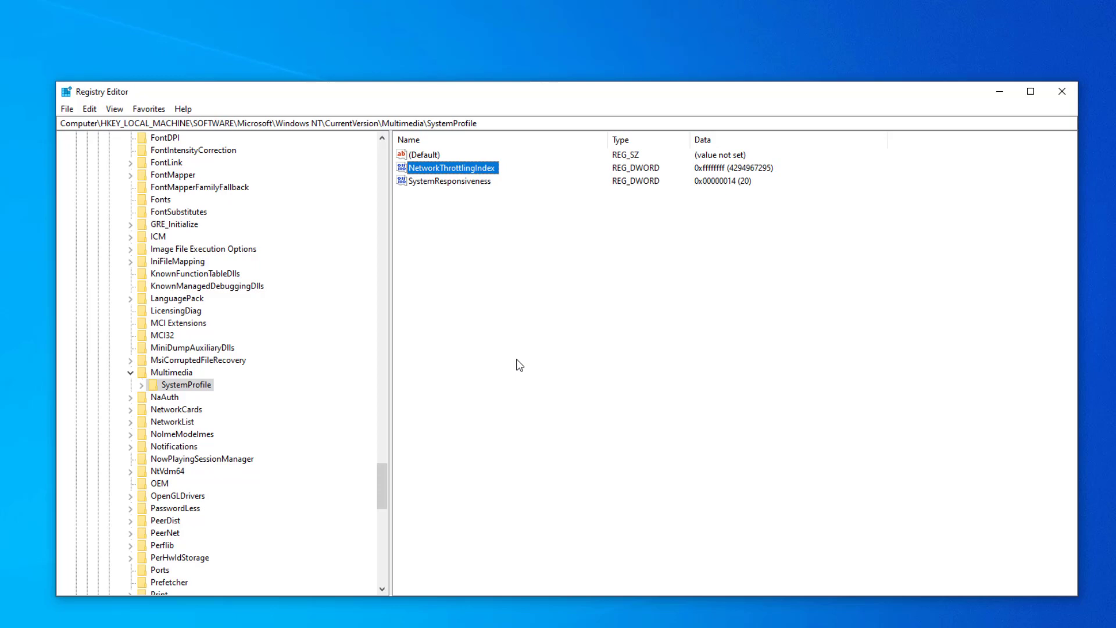
Step: Collapse the expanded registry branches from Multimedia back up to HKEY_LOCAL_MACHINE
click(130, 372)
scroll(198, 337, up, 19)
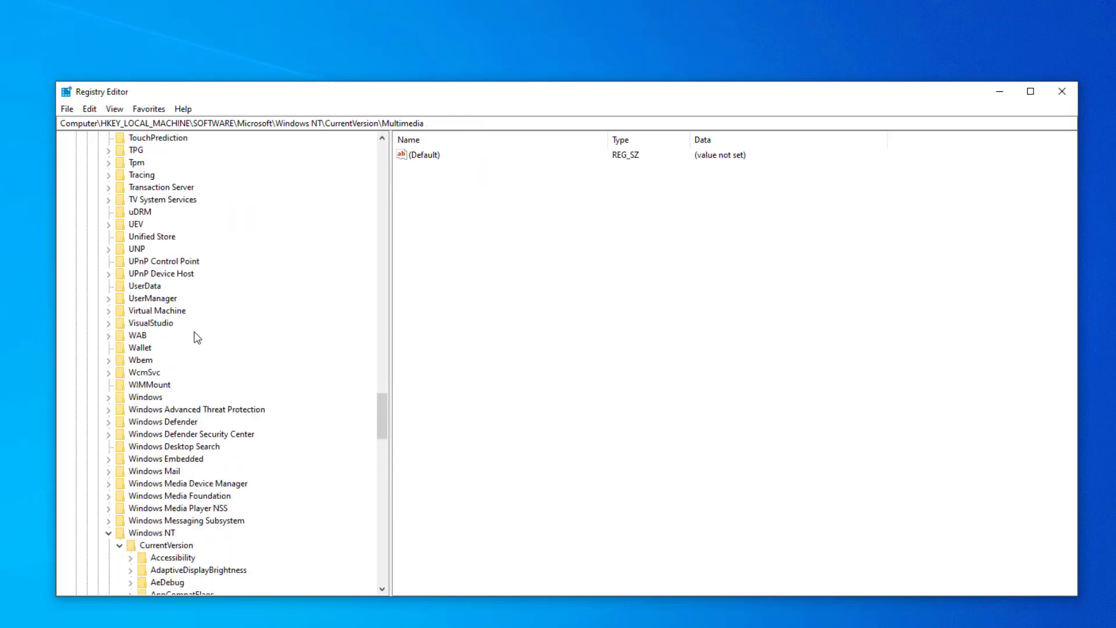
scroll(198, 337, down, 3)
click(119, 435)
click(109, 422)
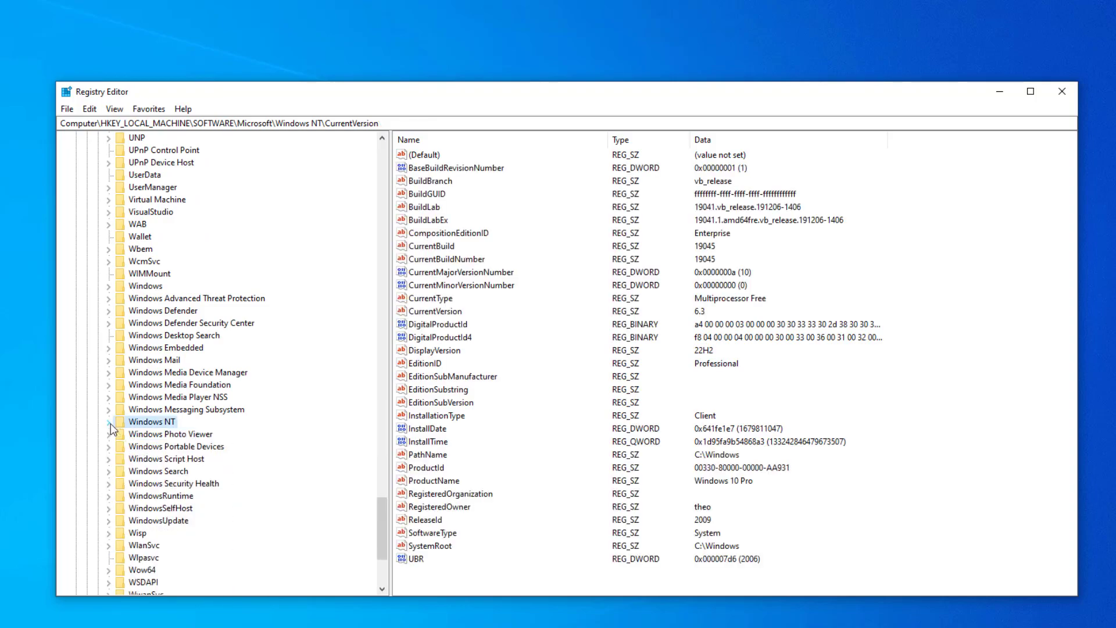
scroll(201, 285, up, 20)
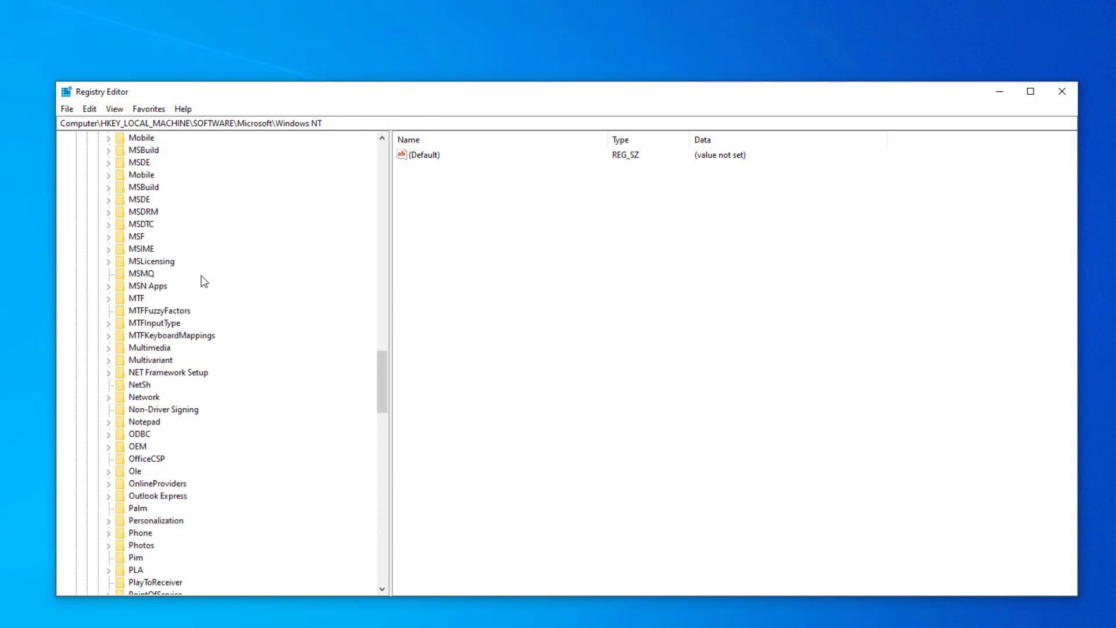
scroll(180, 248, up, 20)
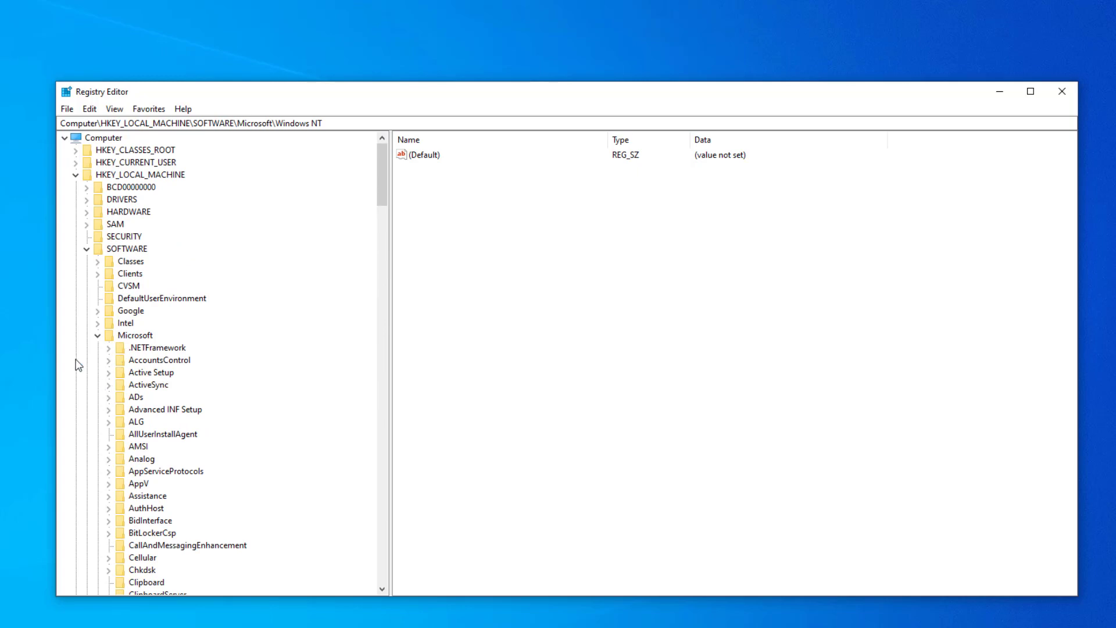
click(96, 336)
click(88, 249)
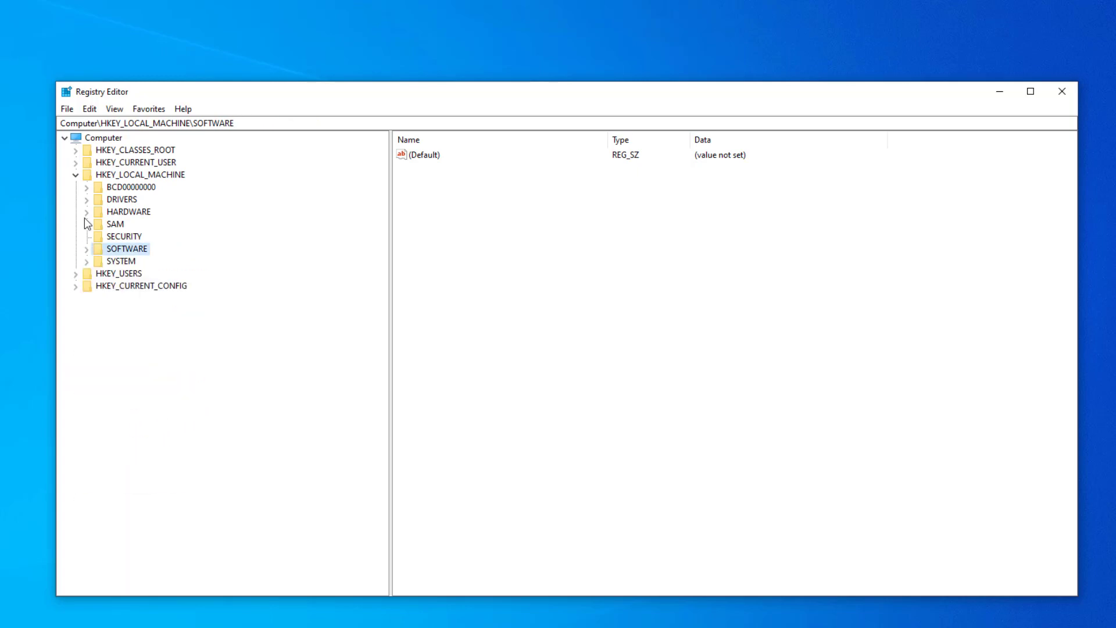
click(75, 175)
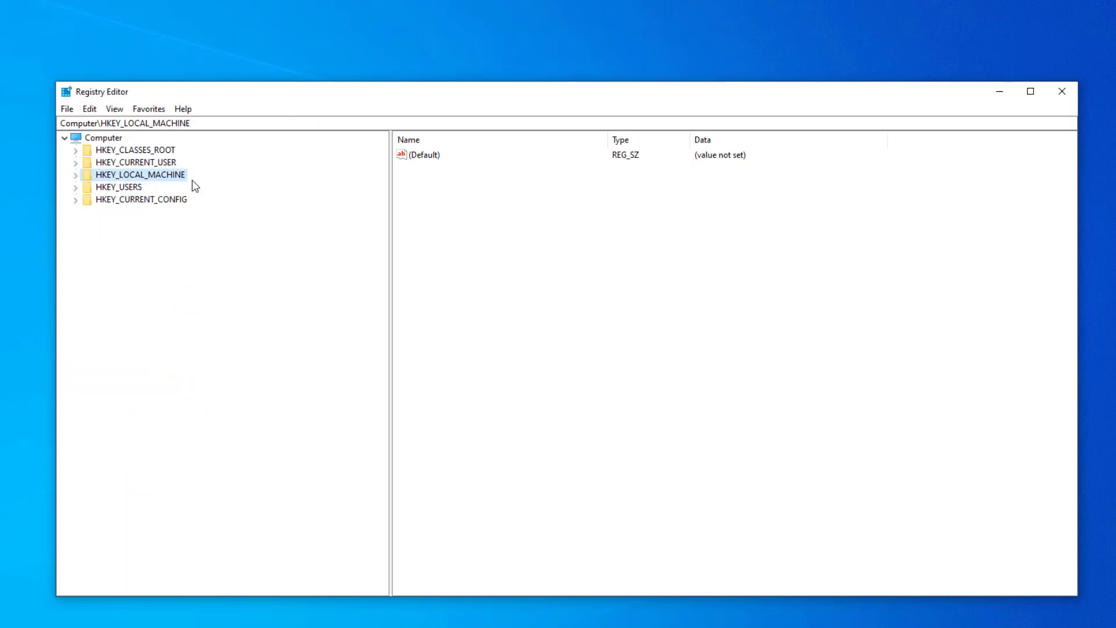
Step: Expand the registry tree along HKEY_LOCAL_MACHINE\SYSTEM\CurrentControlSet\Services
click(75, 175)
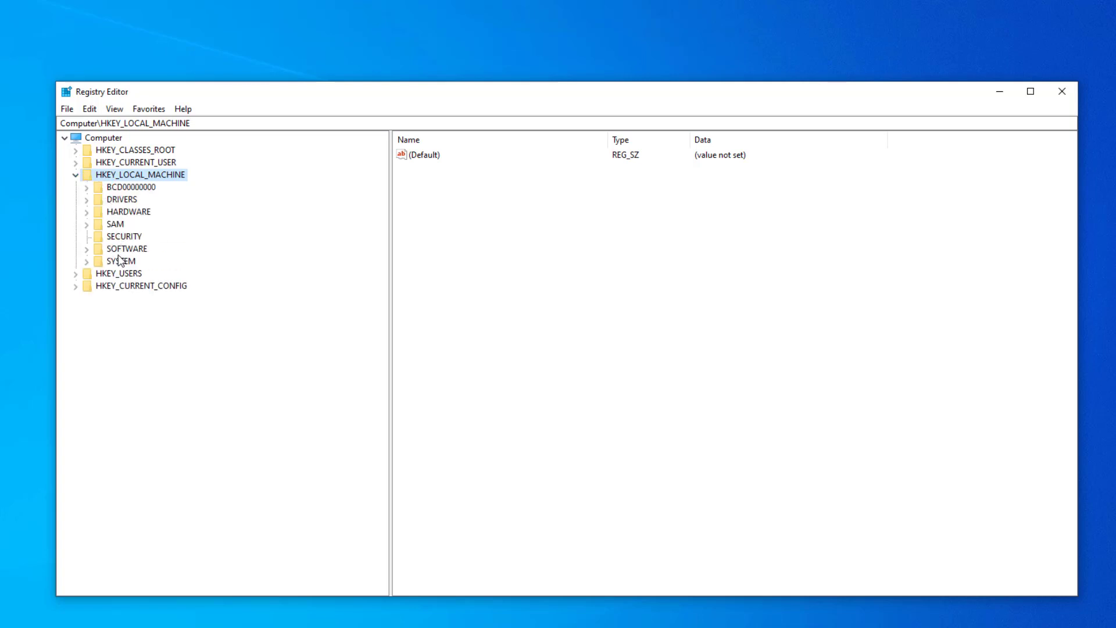
click(87, 263)
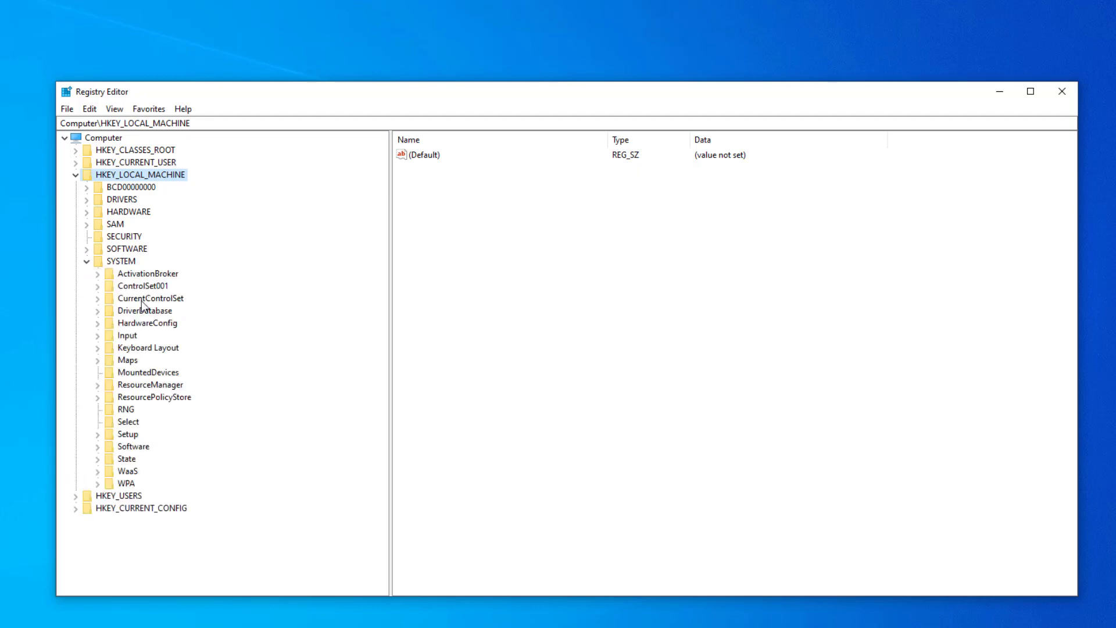
click(98, 298)
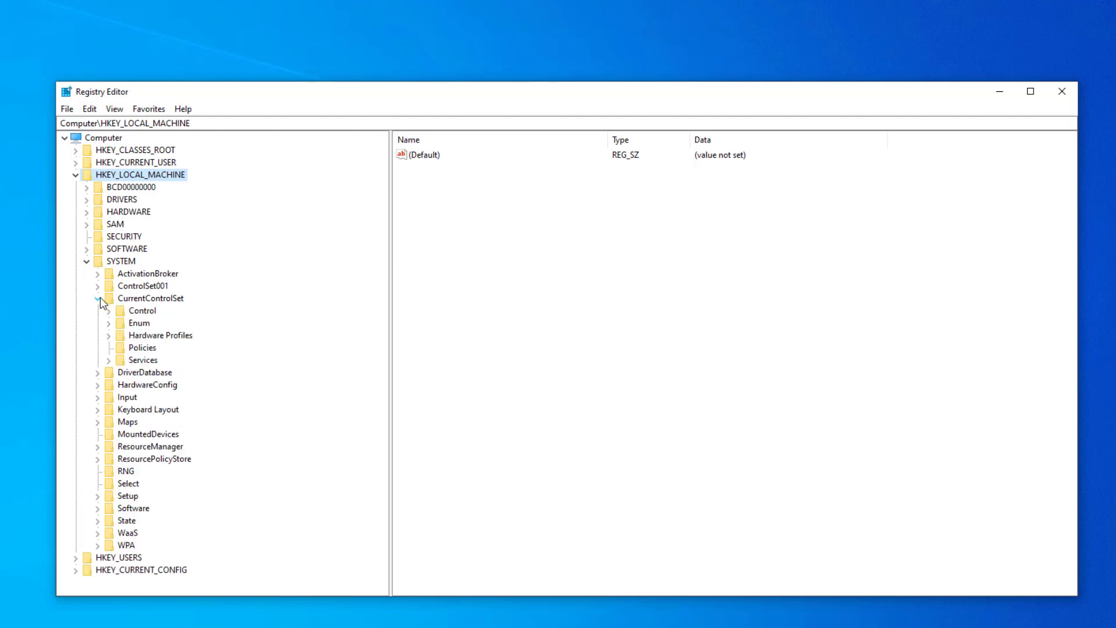
click(143, 300)
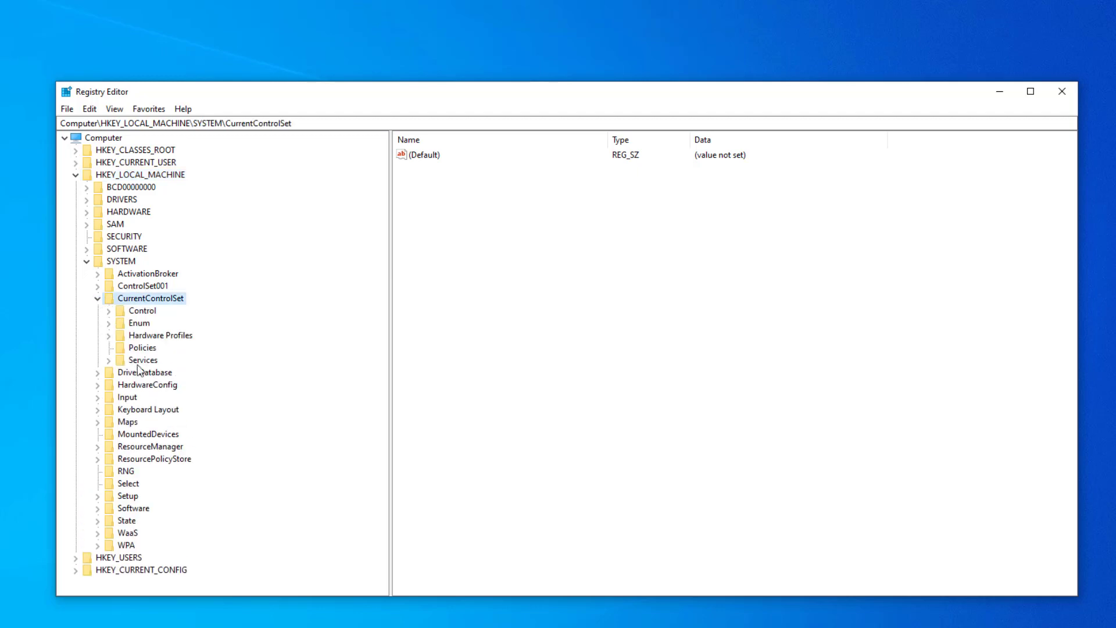
click(109, 359)
Step: Locate the Tcpip key under Services and expand it down to Parameters\Interfaces
scroll(185, 343, down, 4)
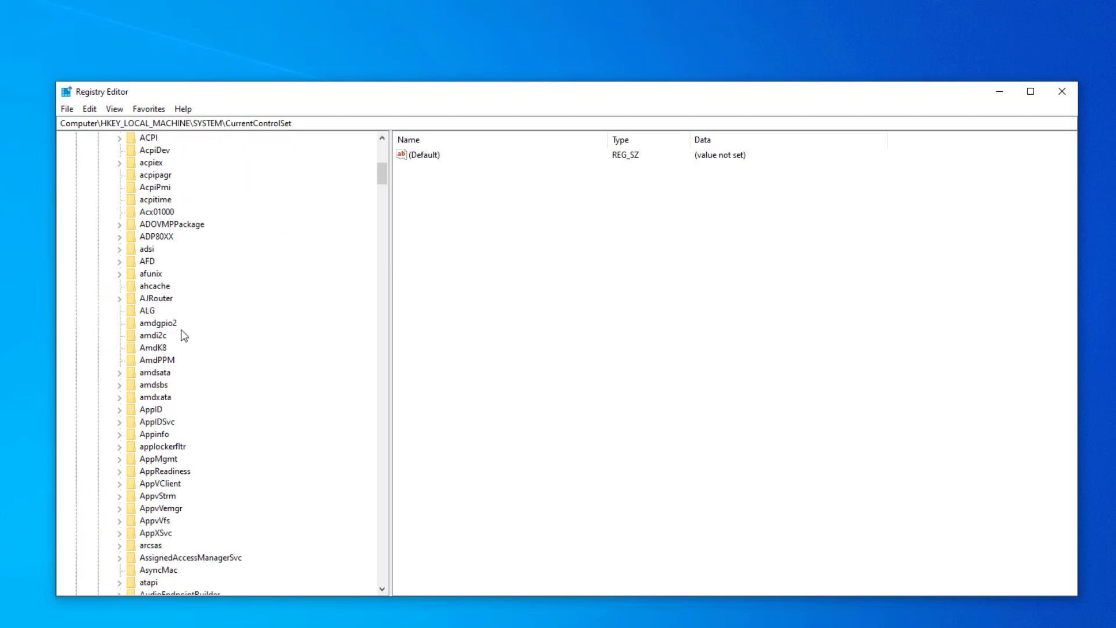
scroll(184, 336, down, 20)
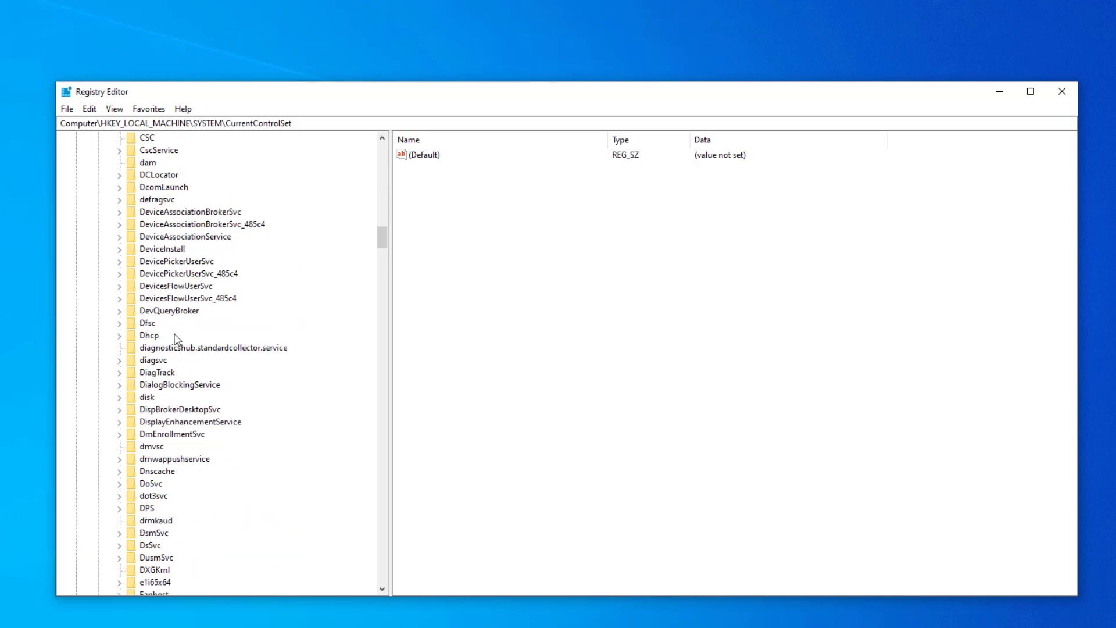
scroll(178, 339, down, 9)
click(172, 347)
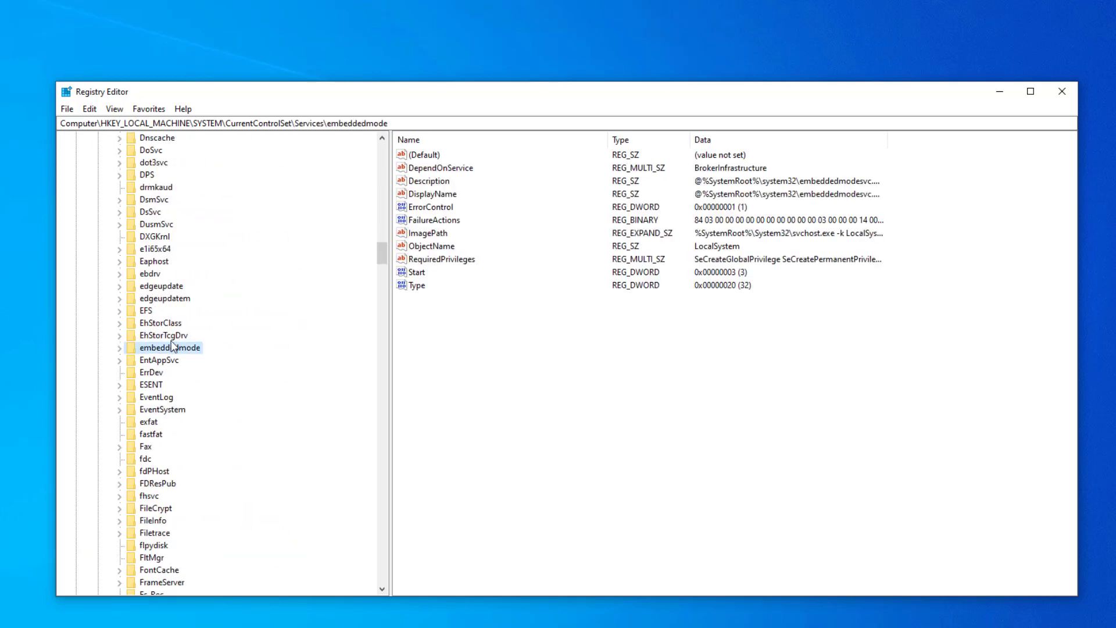
key(t)
scroll(180, 332, down, 6)
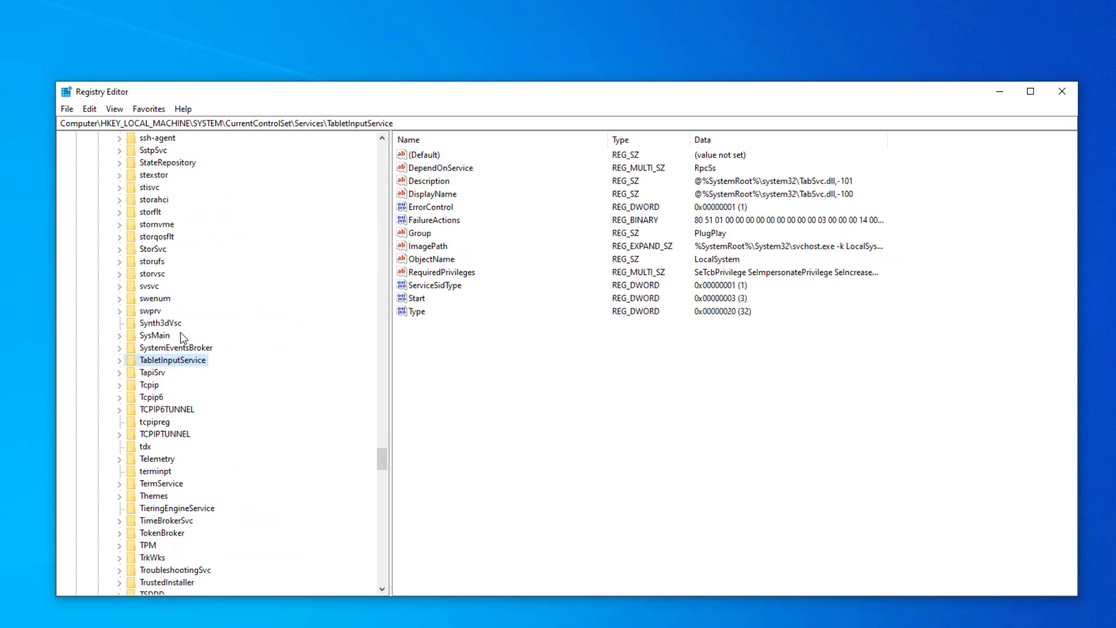
scroll(180, 333, down, 2)
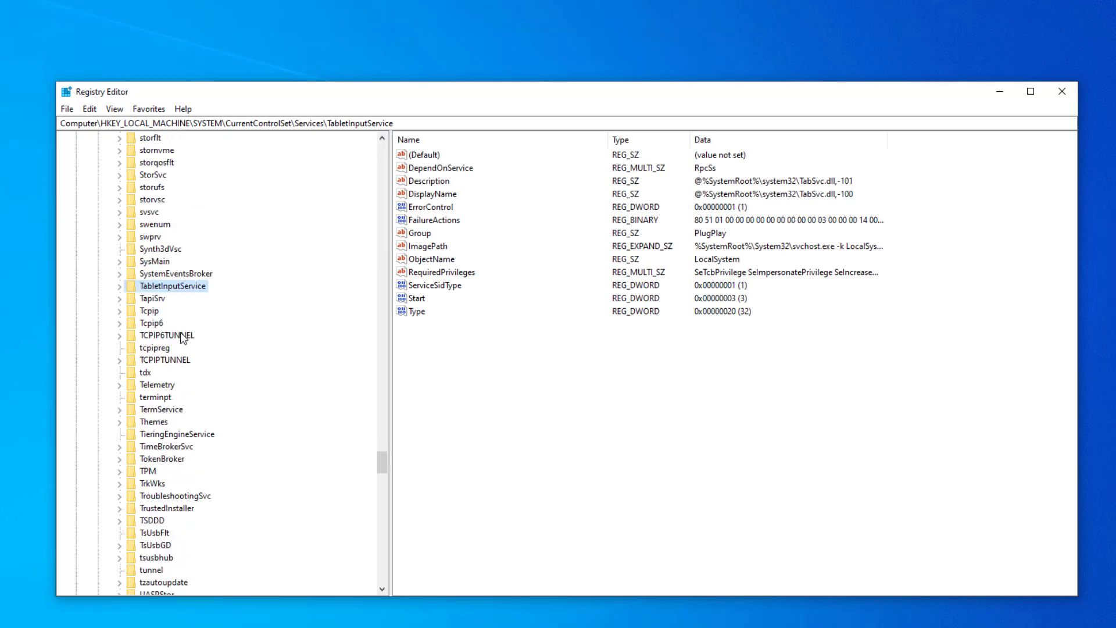
click(122, 311)
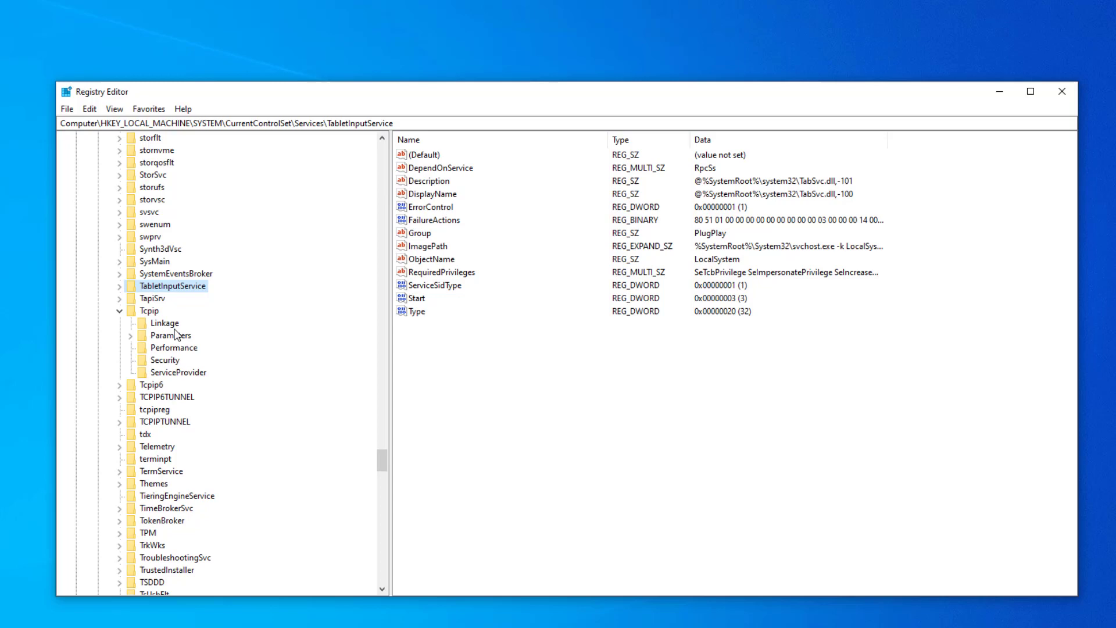
click(130, 336)
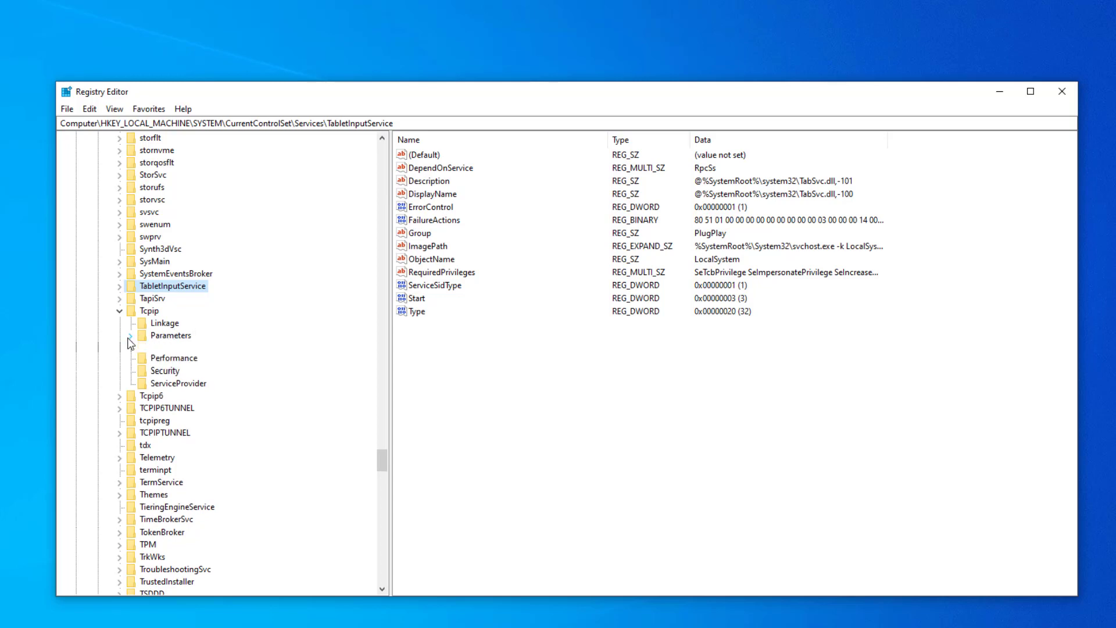
scroll(140, 348, down, 2)
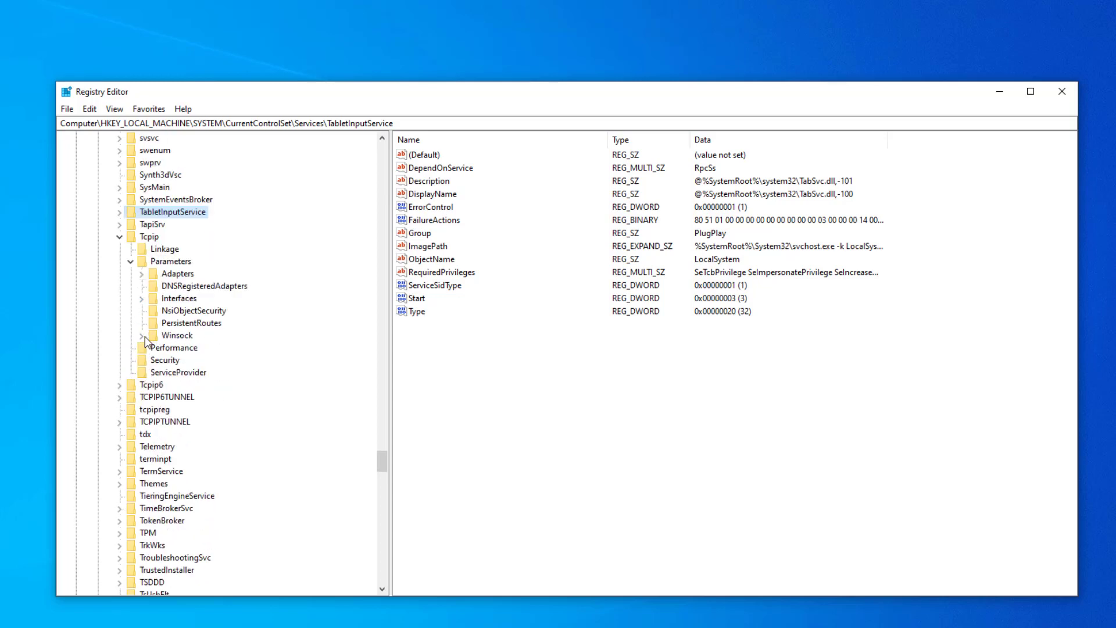
click(142, 299)
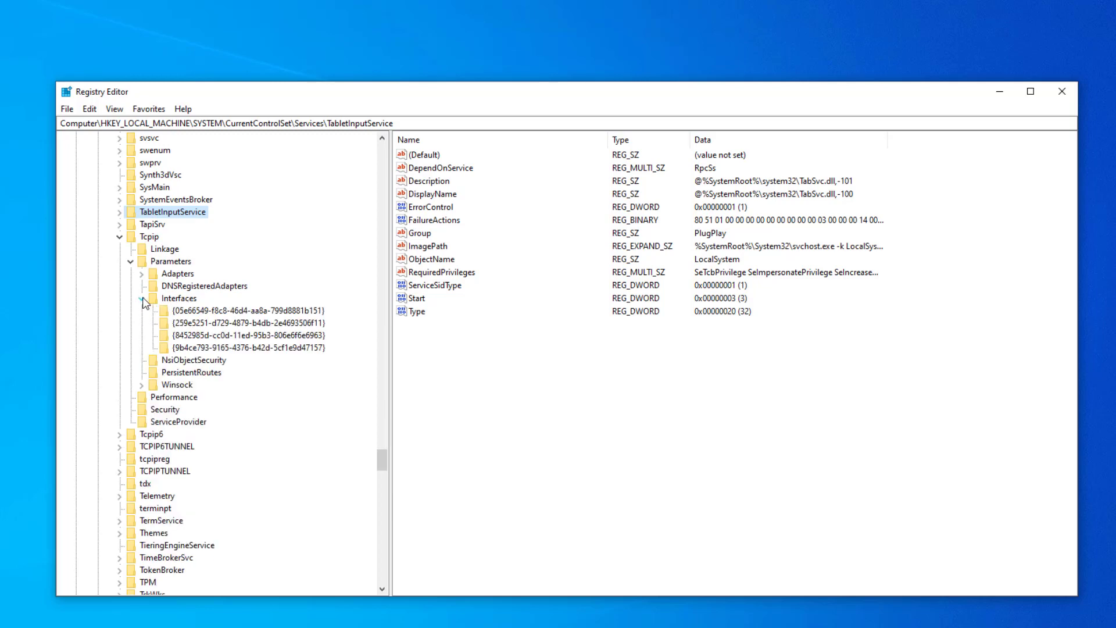
Step: Check the adapter keys under Interfaces and open the {05e66549-f8c8-46d4-aa8a-799d8881b151} key
click(304, 323)
click(298, 311)
click(301, 336)
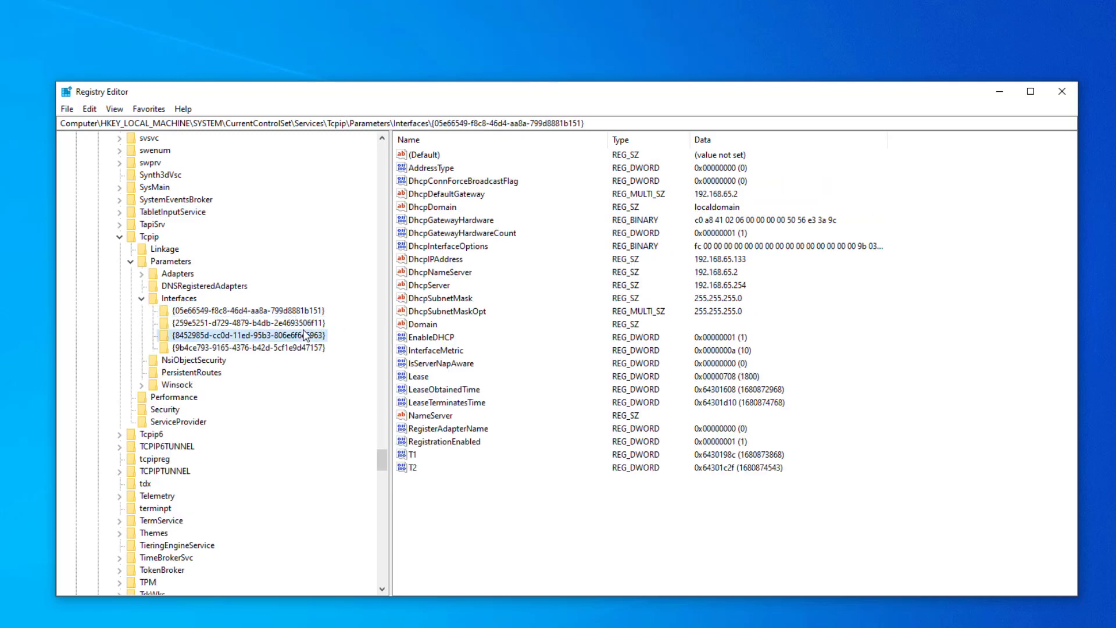
click(301, 345)
click(292, 323)
click(291, 311)
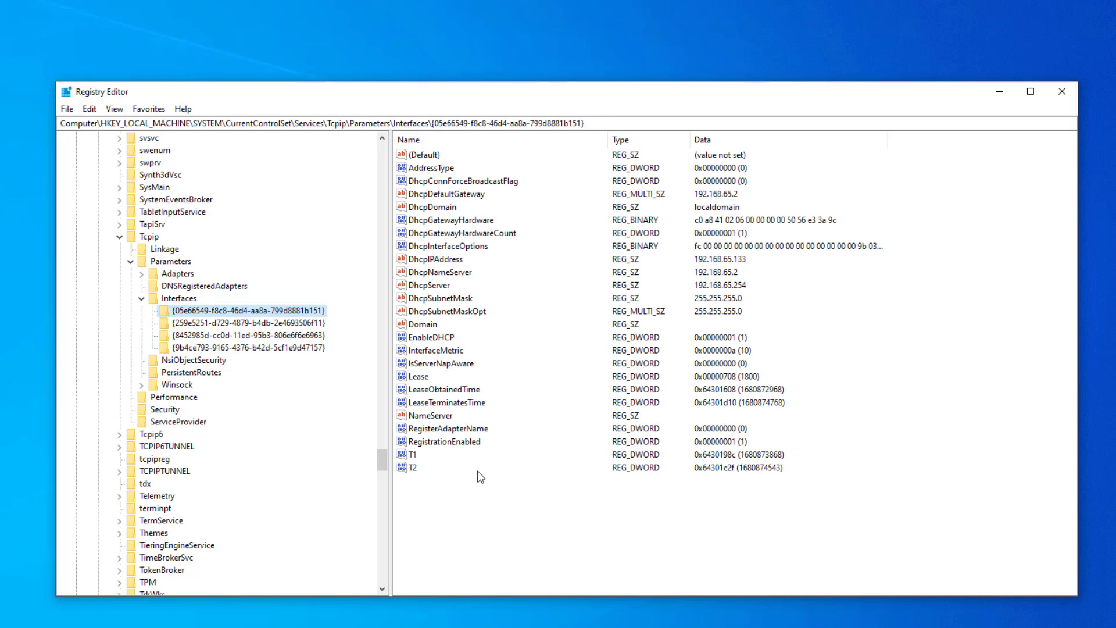
Step: Create a DWORD (32-bit) value named TCPackFrequency in the selected network interface key
right_click(454, 497)
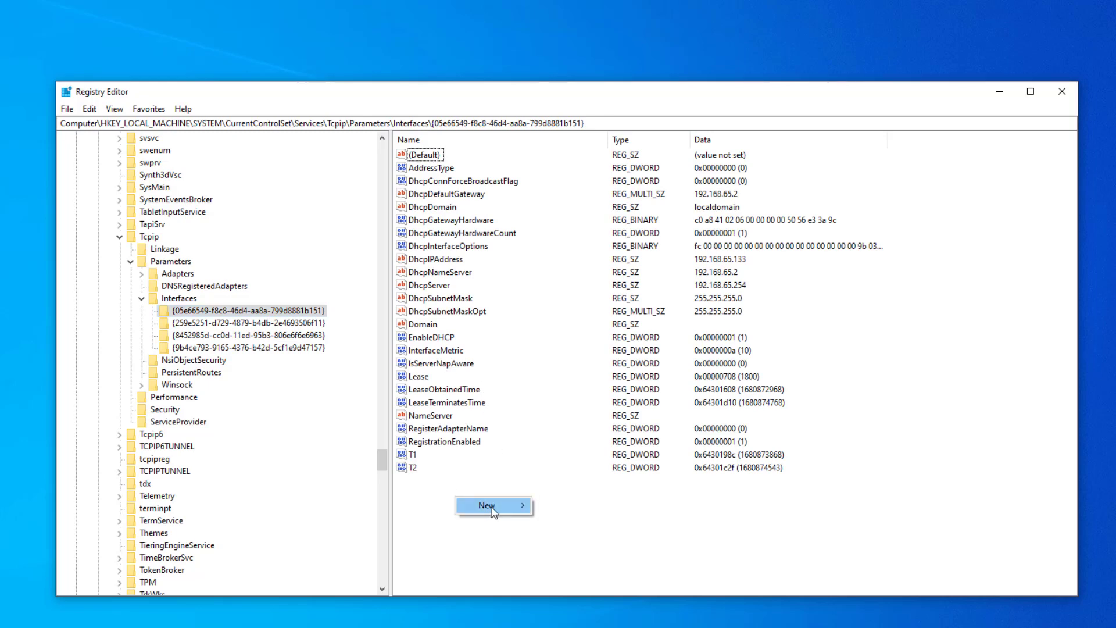
mouse_move(494, 505)
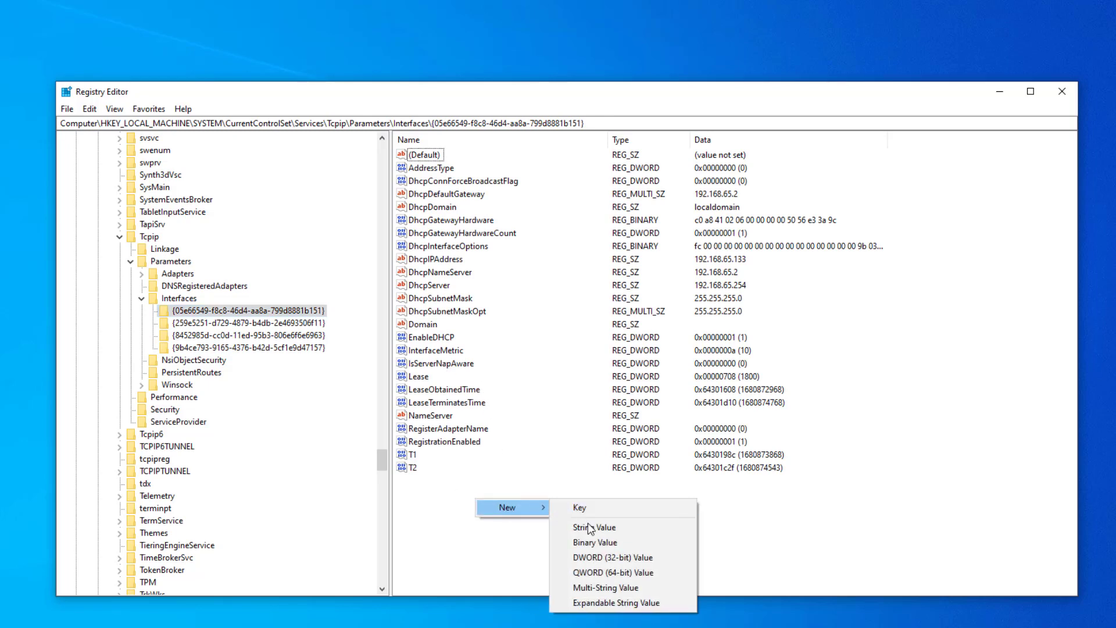
click(602, 555)
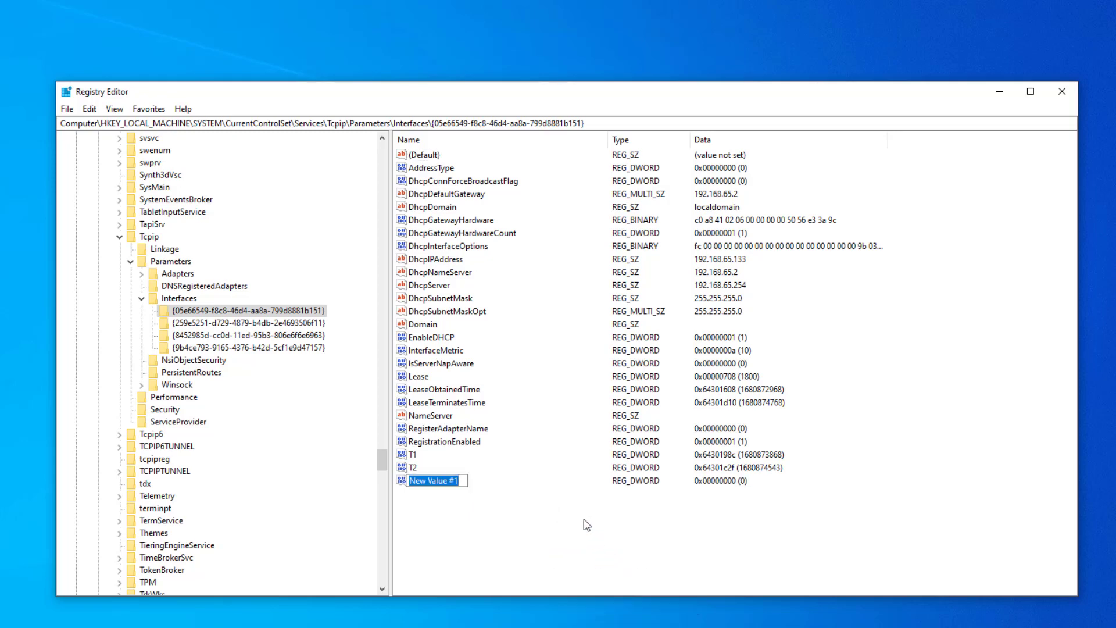
text(TCP)
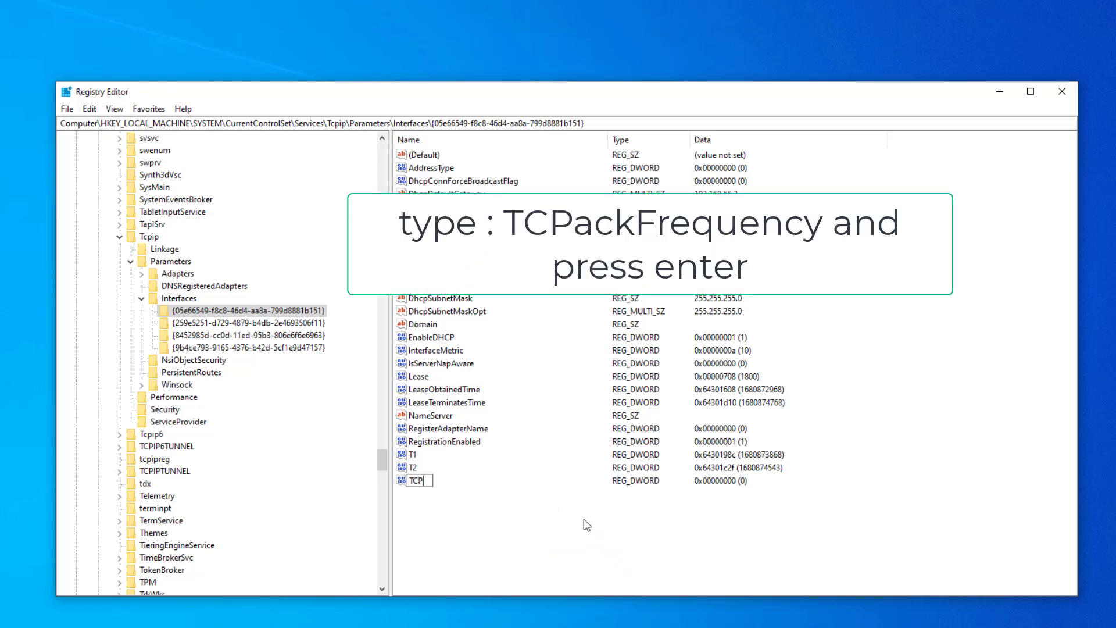
text(ackFrequency)
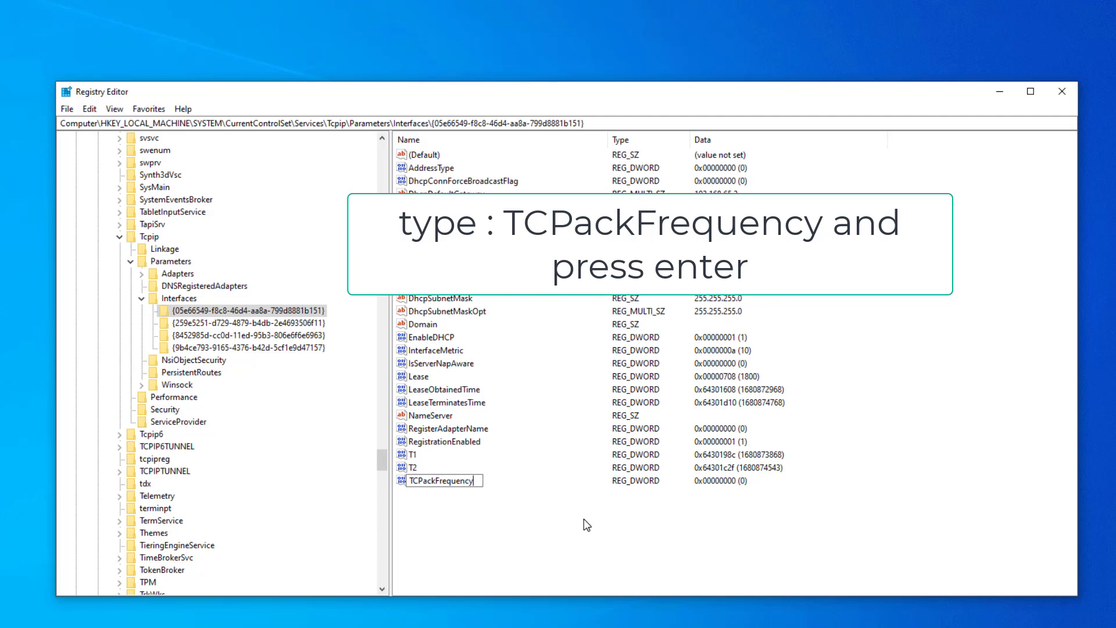
key(Return)
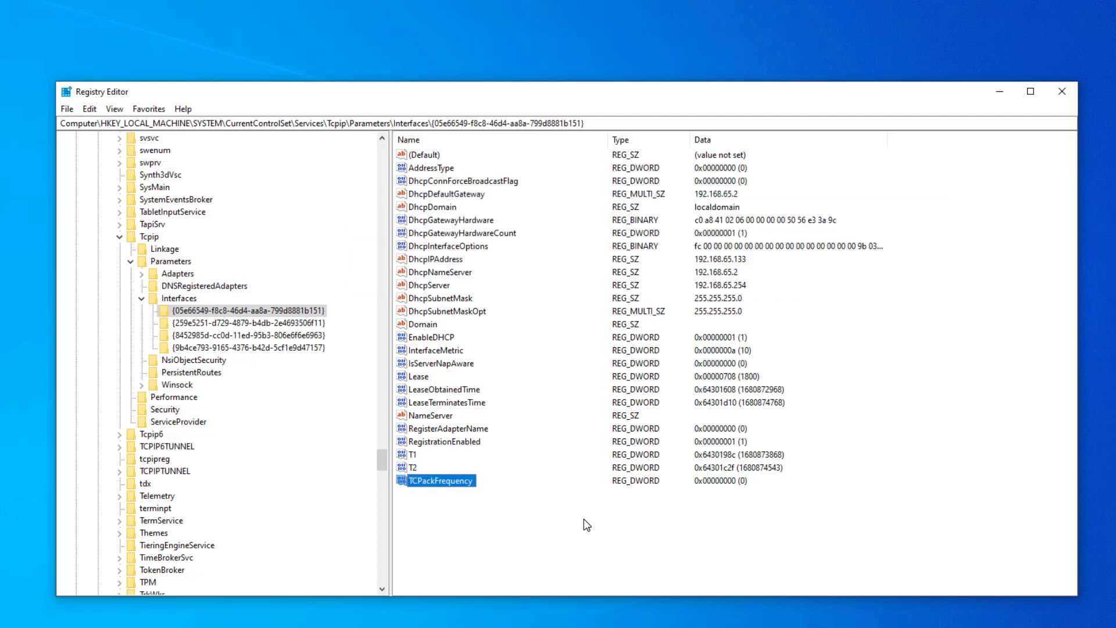
Step: Add another DWORD (32-bit) value named TCPNoDelay to the same interface key
right_click(486, 516)
mouse_move(520, 528)
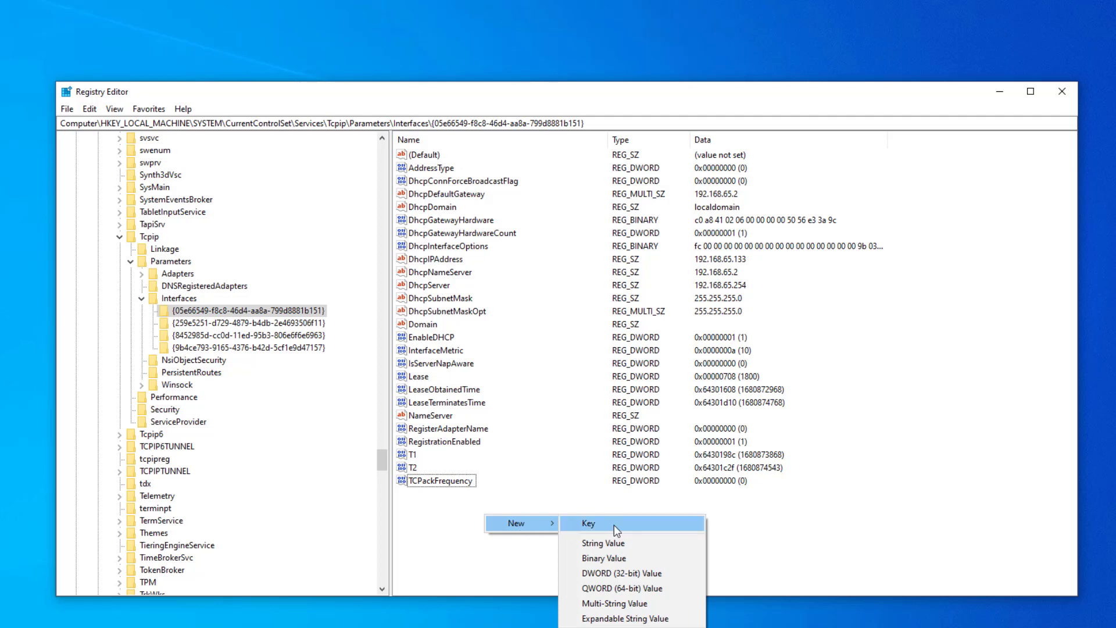
click(633, 574)
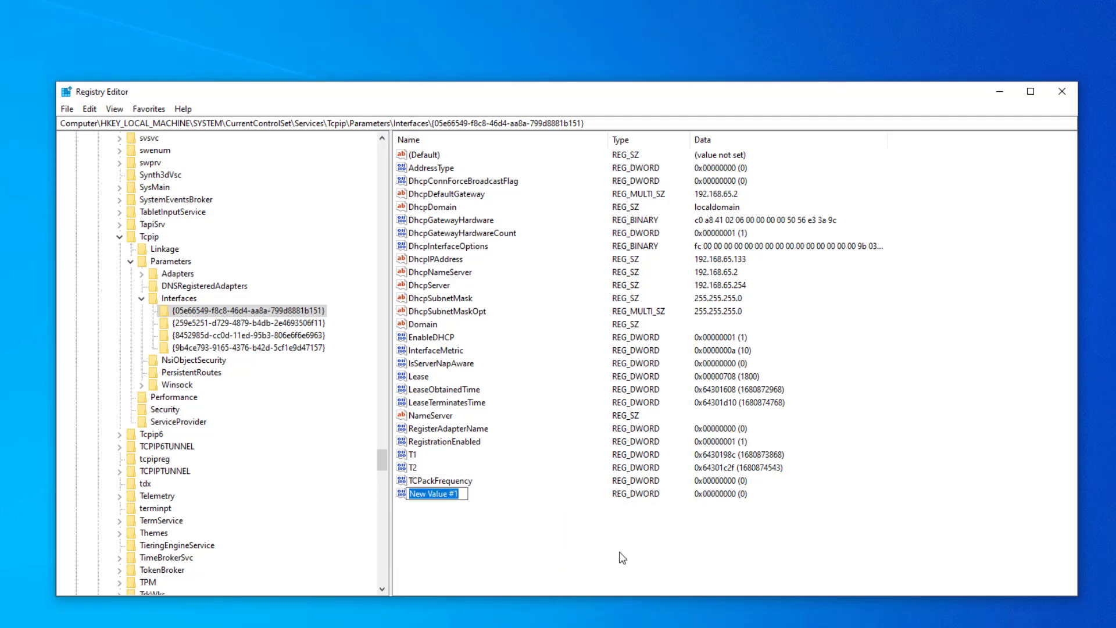
text(TCP)
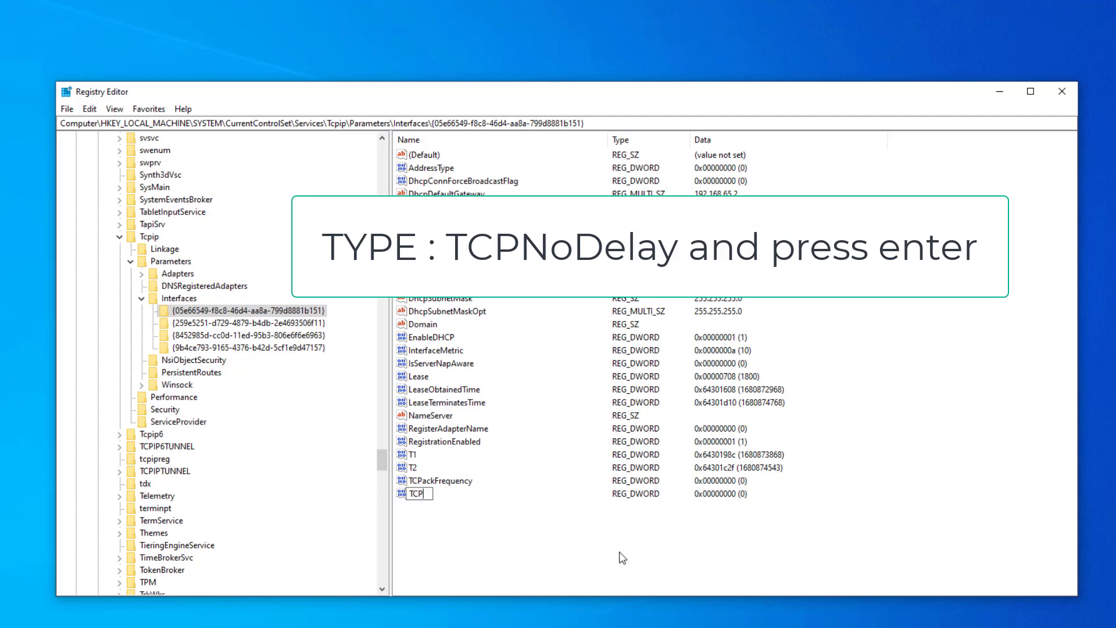
text(NoDelay)
key(Return)
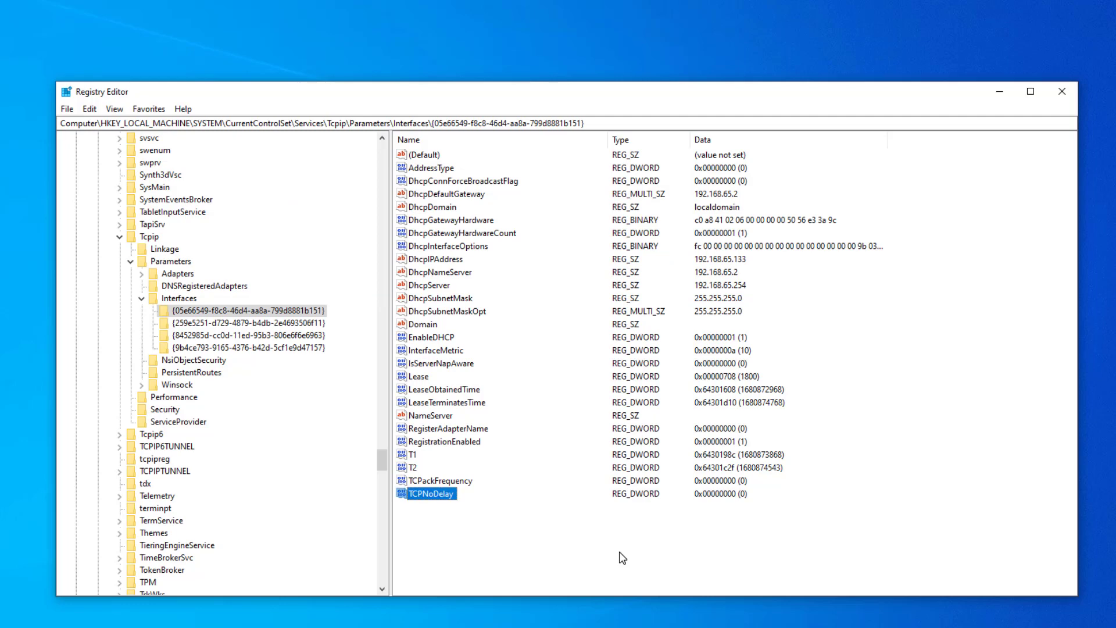
Step: Set the value data of the TCPackFrequency DWORD to 1
click(469, 483)
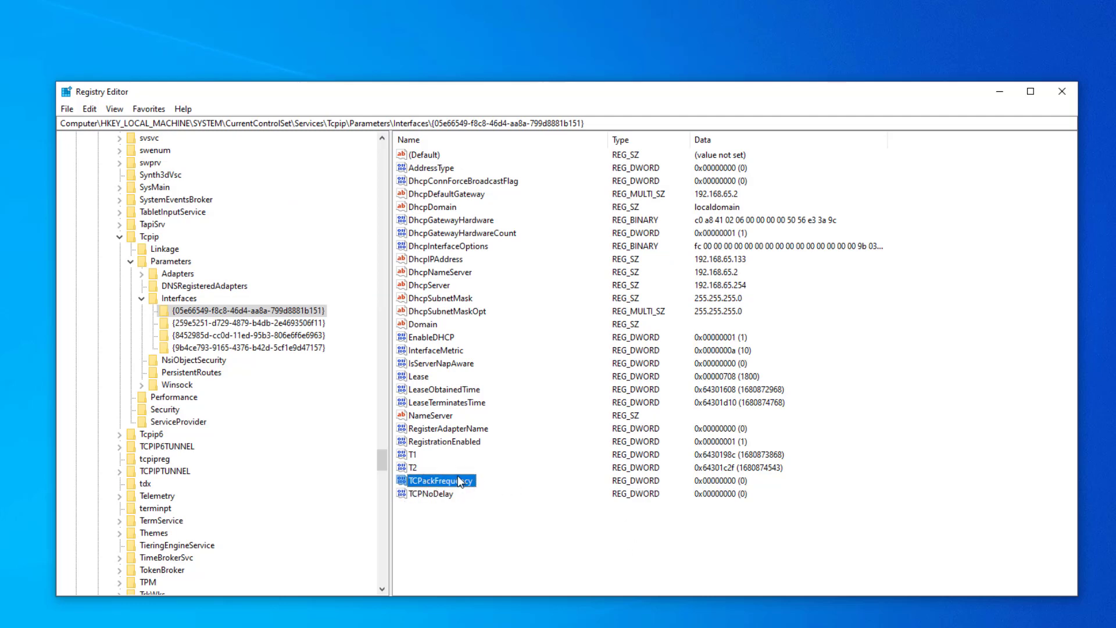
double_click(458, 478)
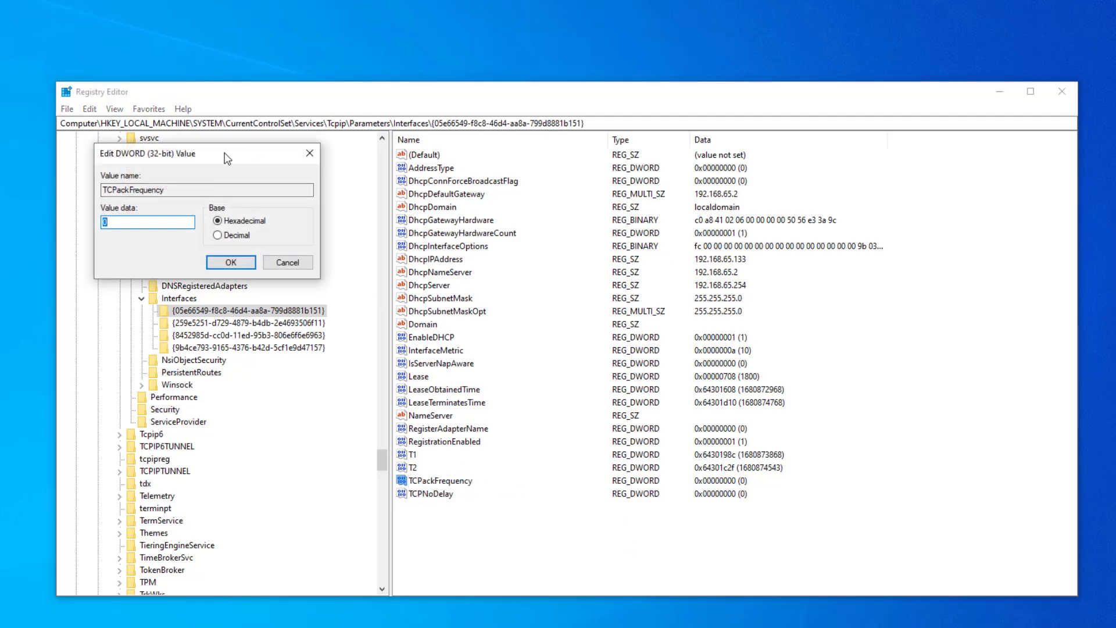
drag(227, 159, 336, 170)
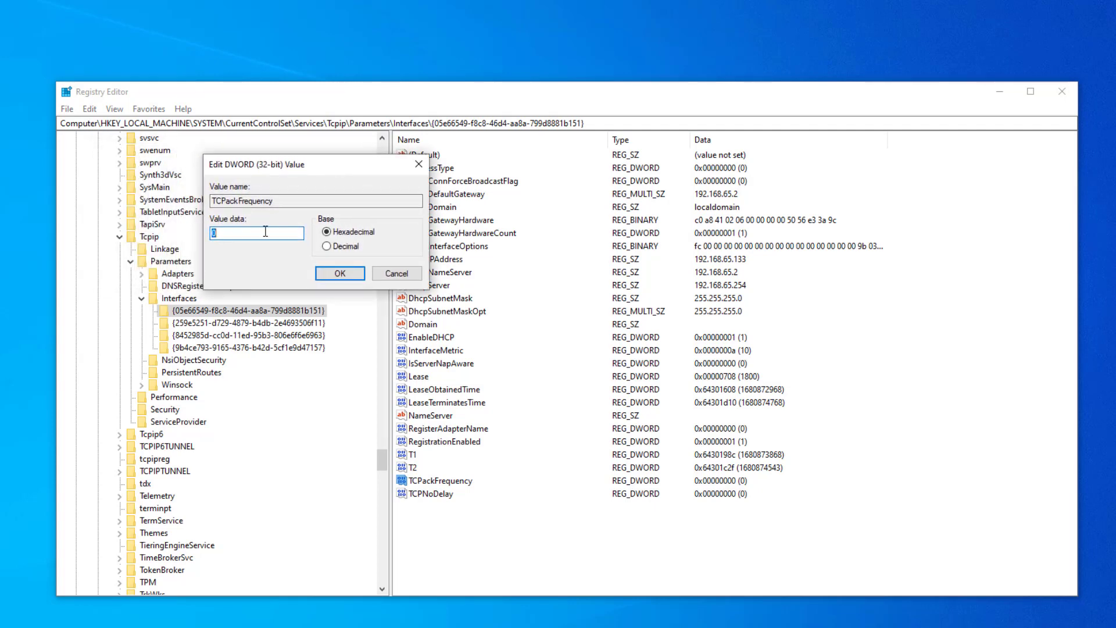
text(1)
click(325, 275)
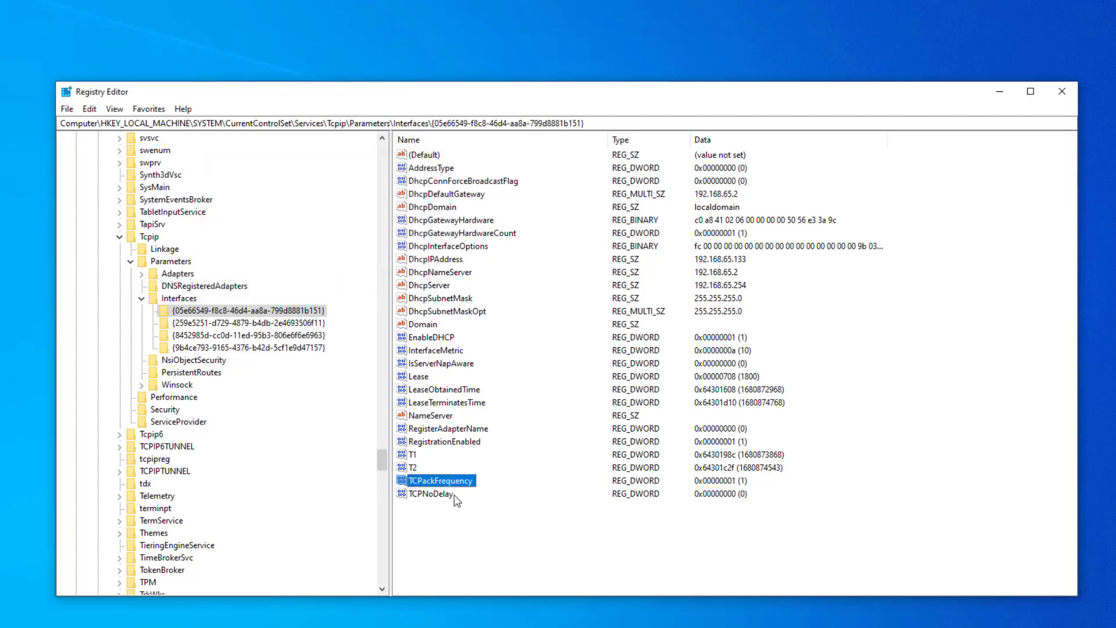
Step: Set the value data of the TCPNoDelay DWORD to 1
click(431, 495)
double_click(432, 495)
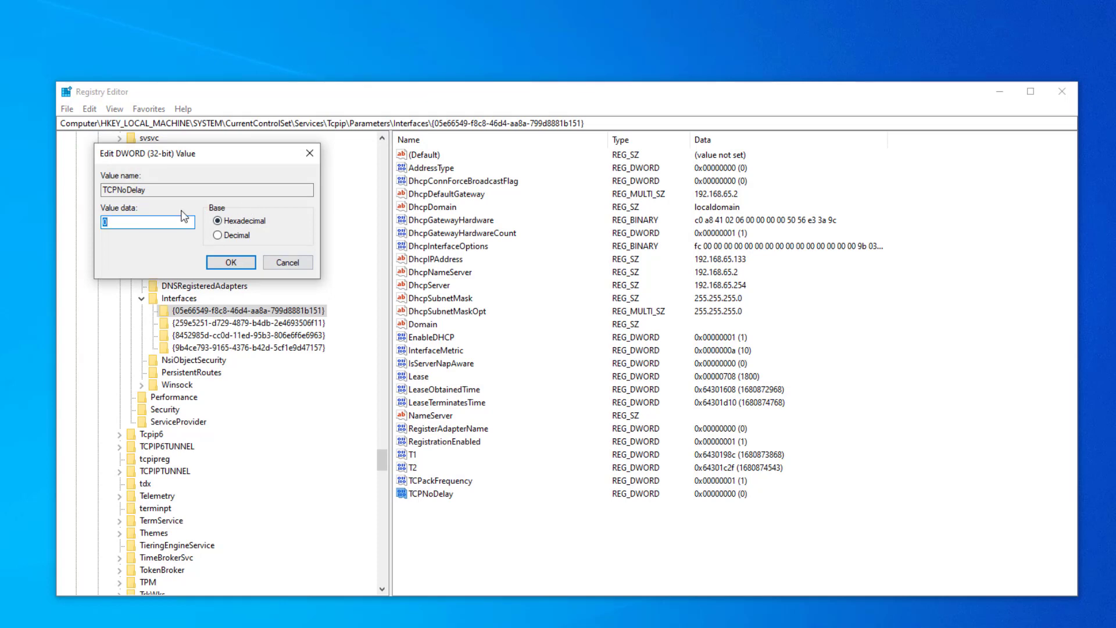
text(1)
click(227, 262)
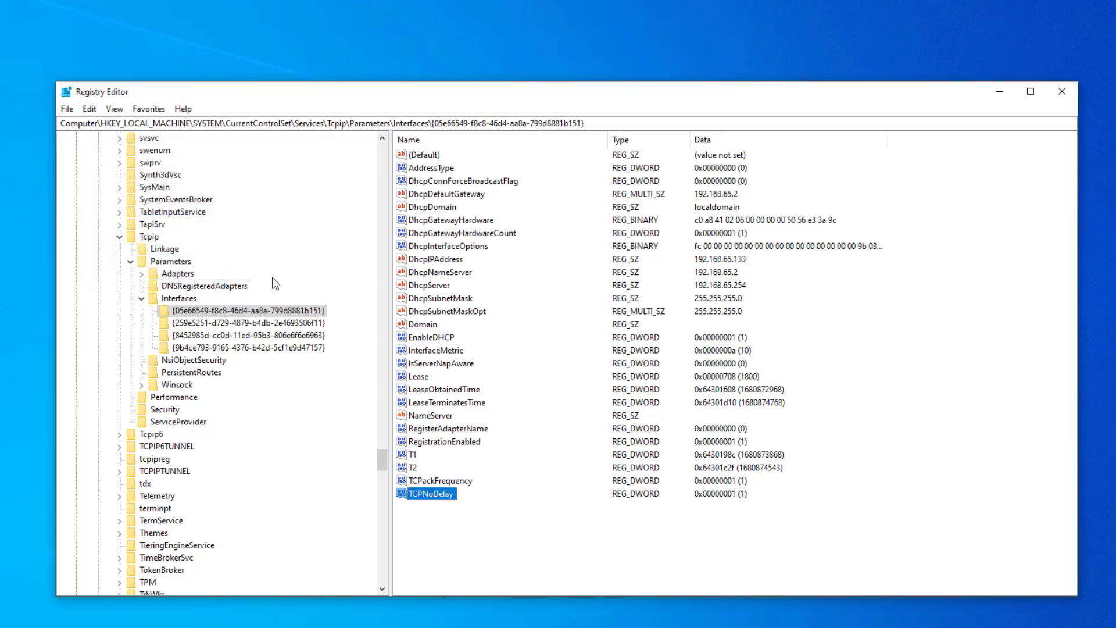
click(521, 529)
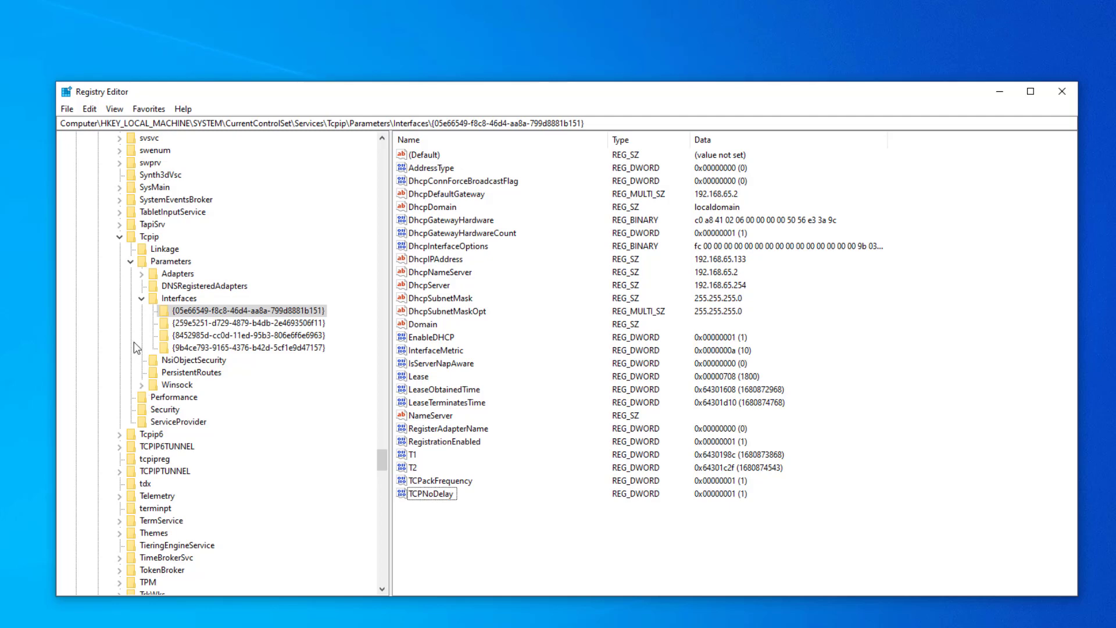
Step: Collapse the expanded registry branches from Interfaces back up to HKEY_LOCAL_MACHINE
click(142, 298)
click(131, 261)
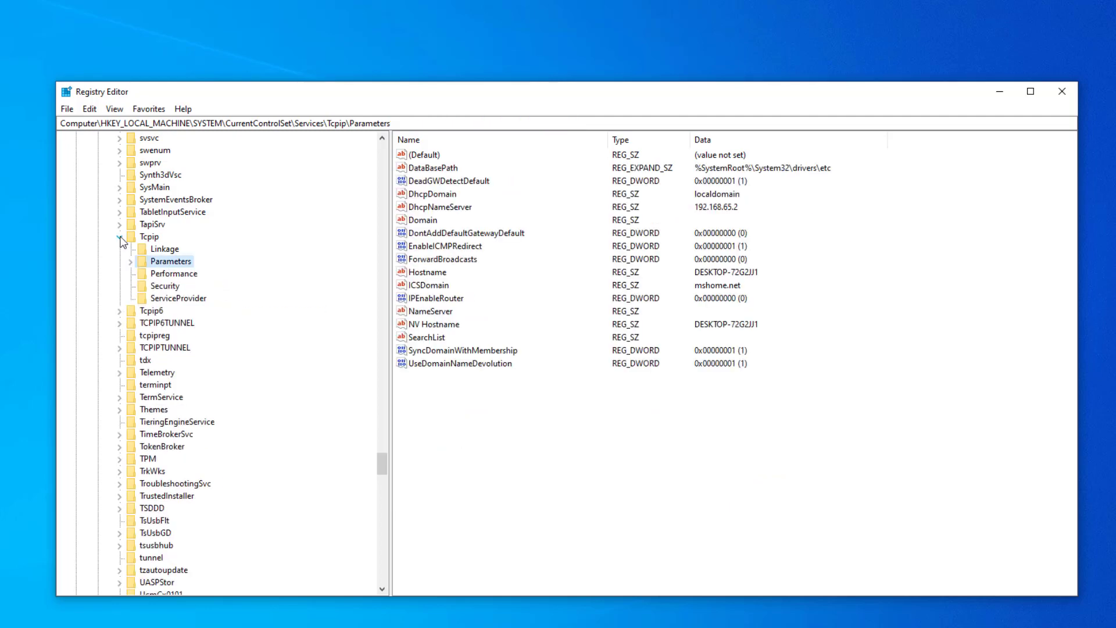
click(119, 236)
scroll(262, 378, up, 13)
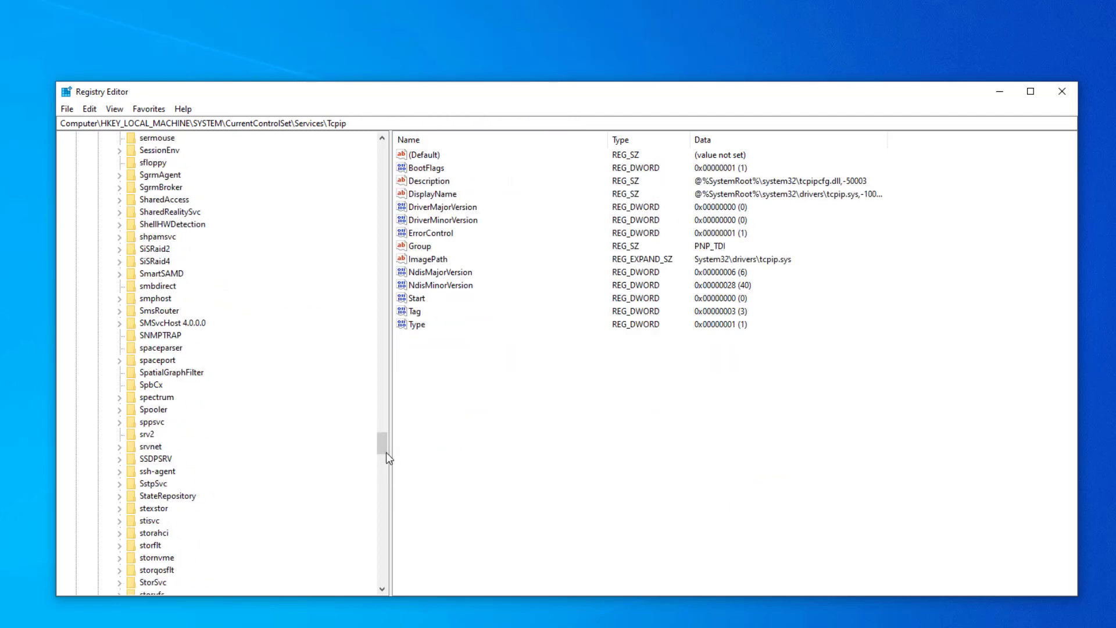
drag(386, 453, 381, 151)
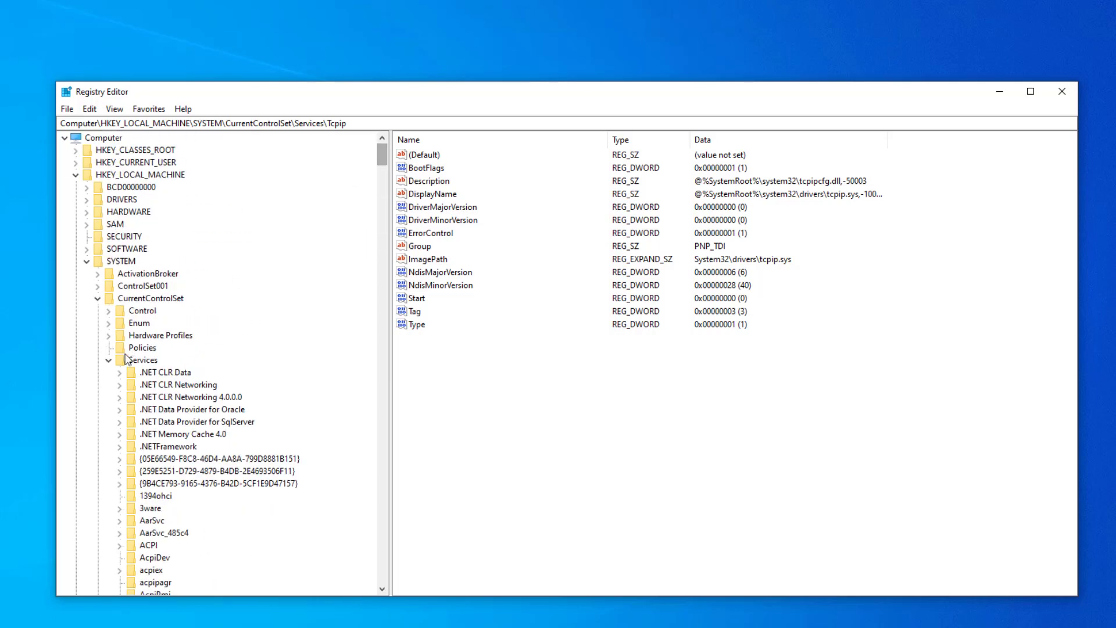
click(97, 298)
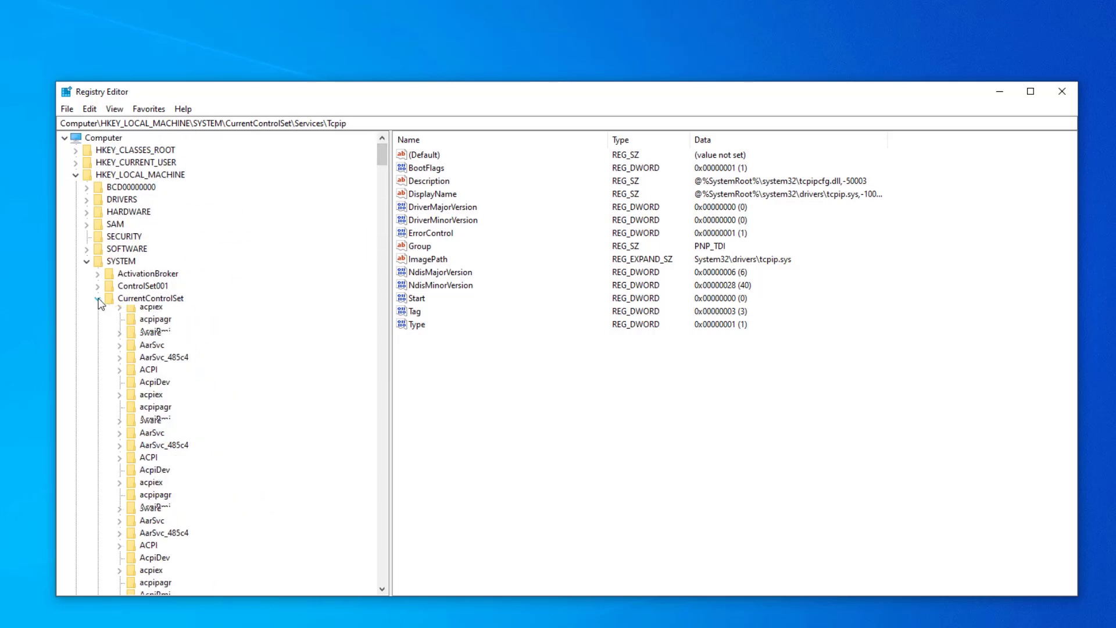
click(86, 261)
click(76, 175)
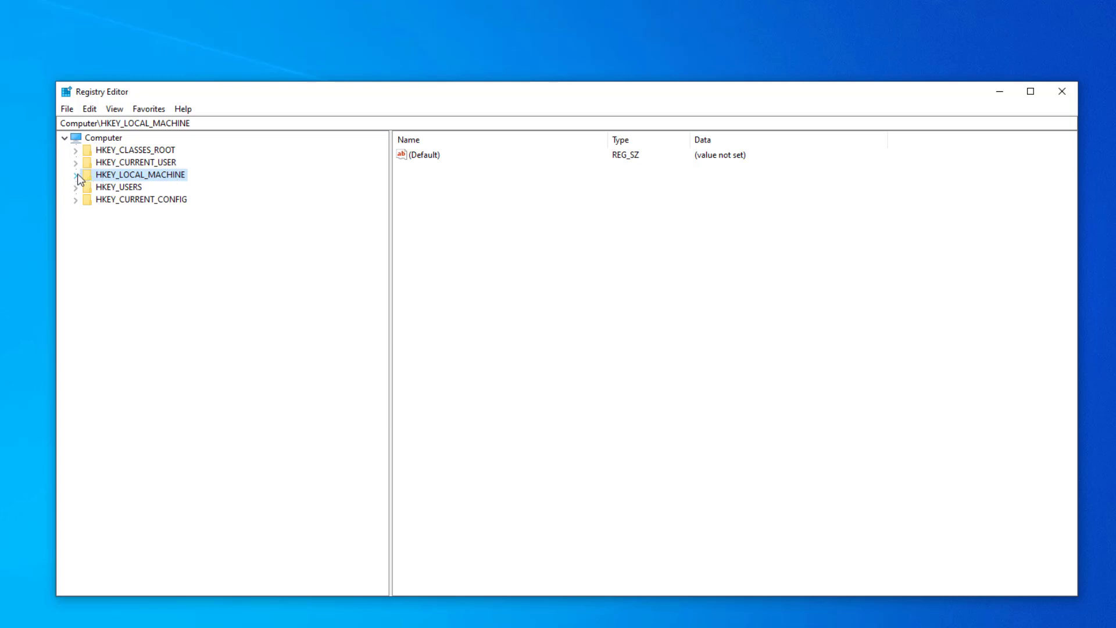
Step: Open the registry key HKEY_LOCAL_MACHINE\SOFTWARE\Microsoft\MSMQ
click(76, 174)
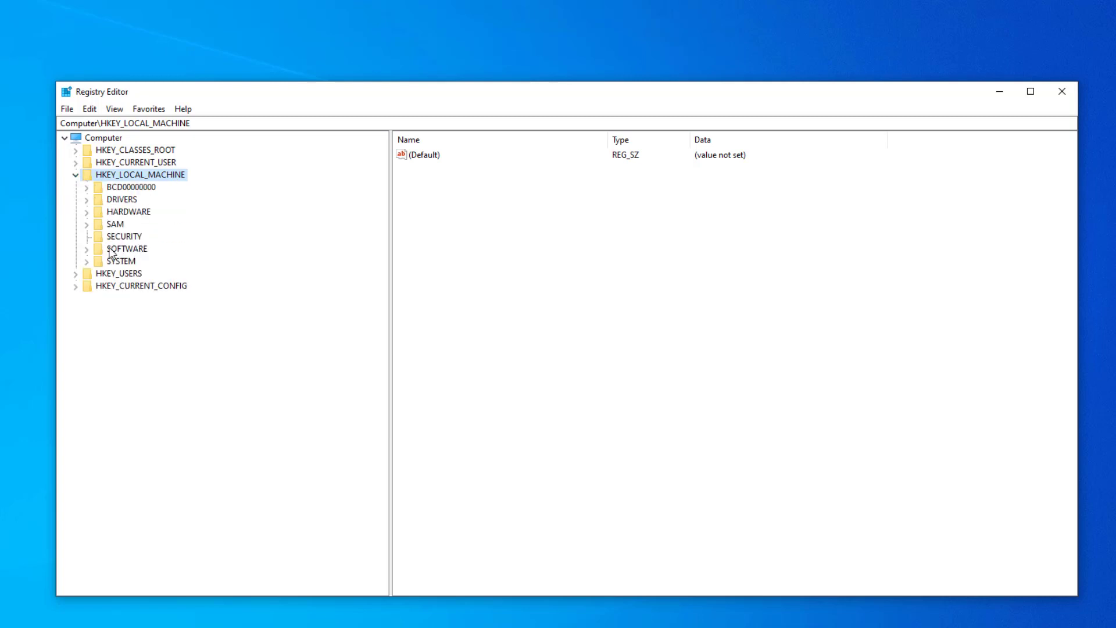
click(87, 249)
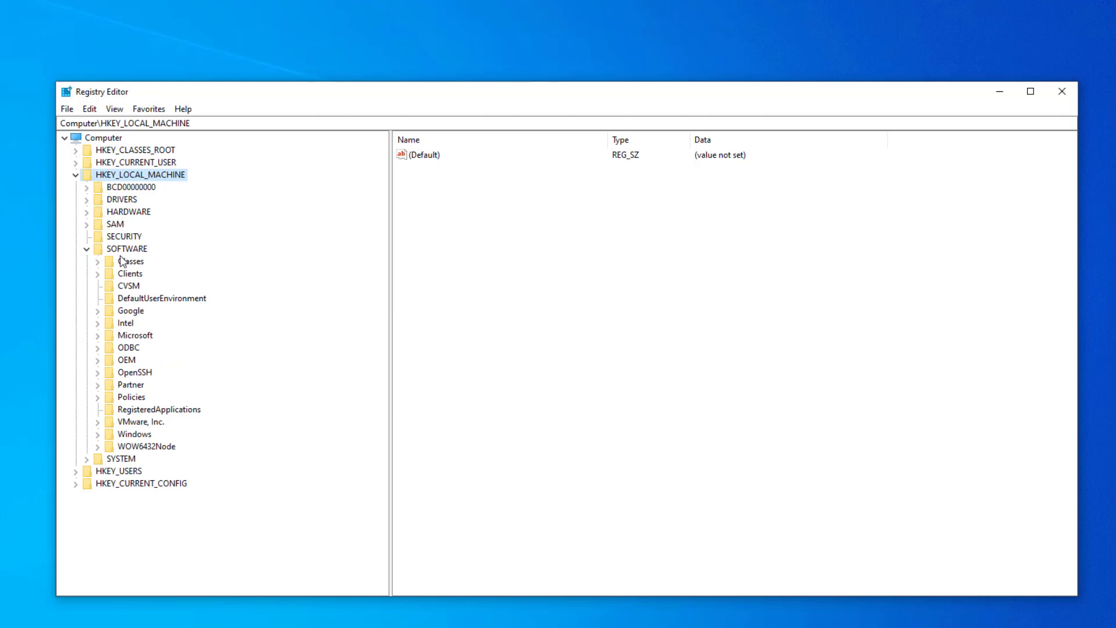
click(99, 336)
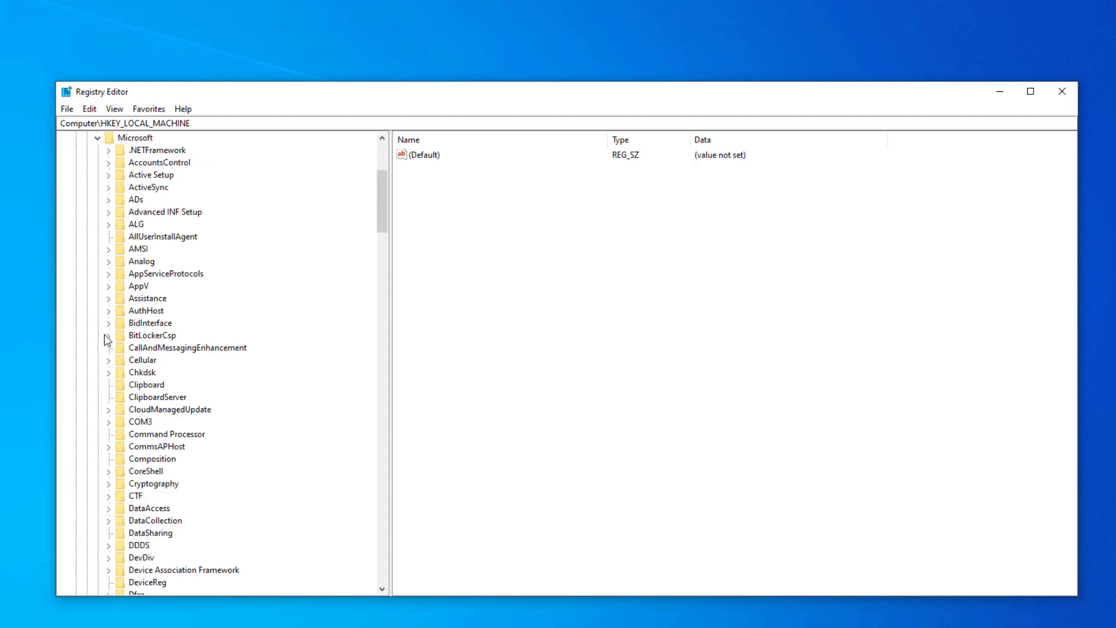
click(160, 349)
key(m)
scroll(163, 355, down, 8)
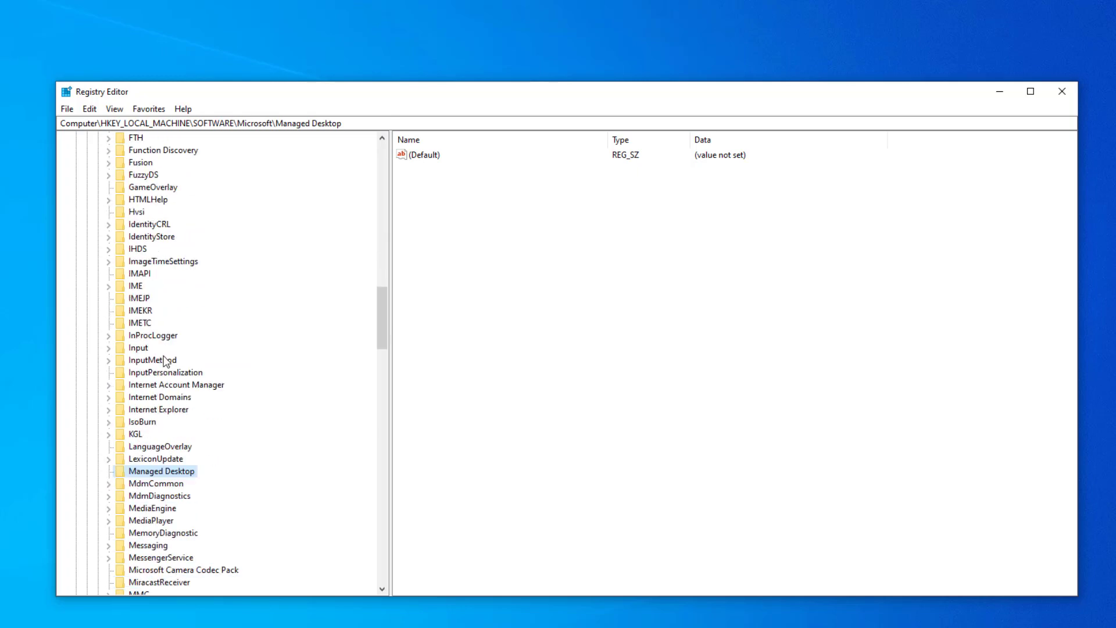
scroll(166, 362, down, 6)
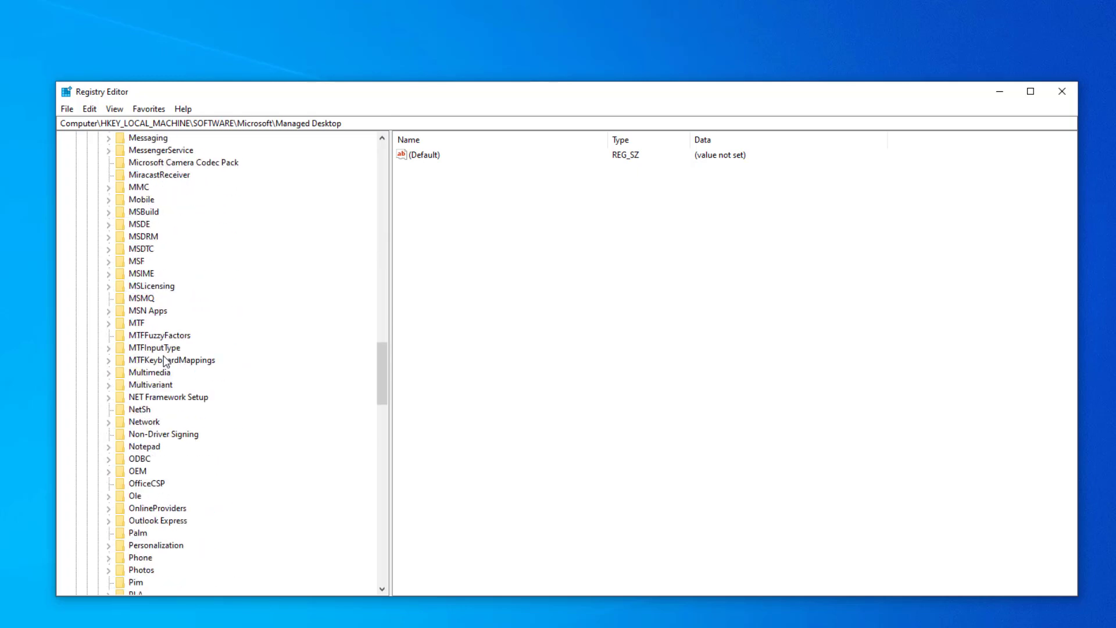
click(146, 299)
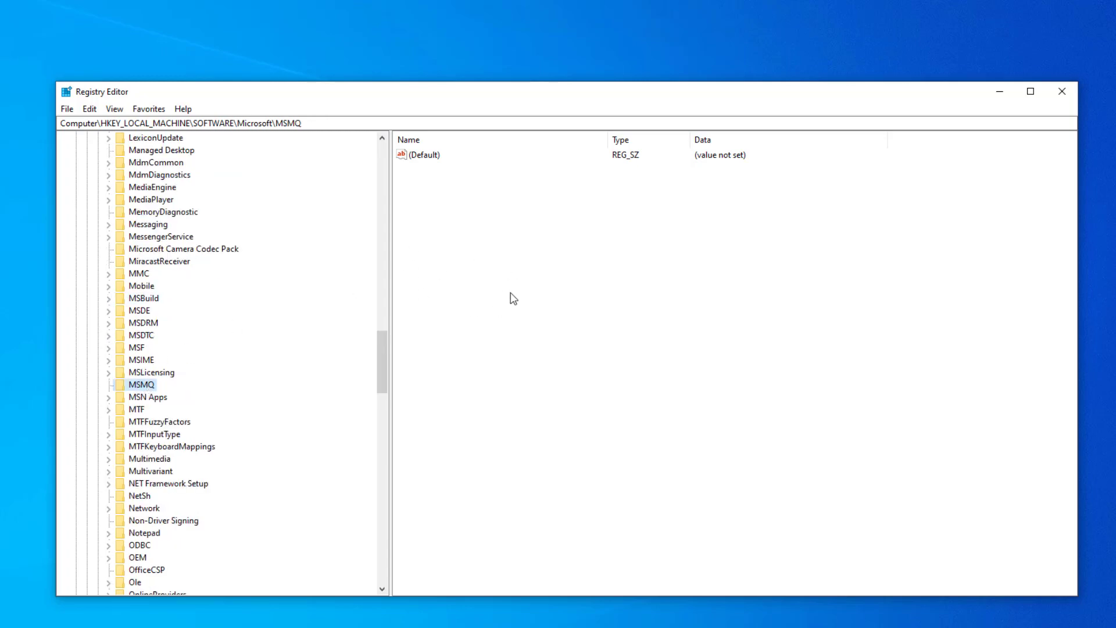
Step: Add a DWORD (32-bit) value named TCPNoDelay to the MSMQ key
right_click(459, 238)
mouse_move(493, 249)
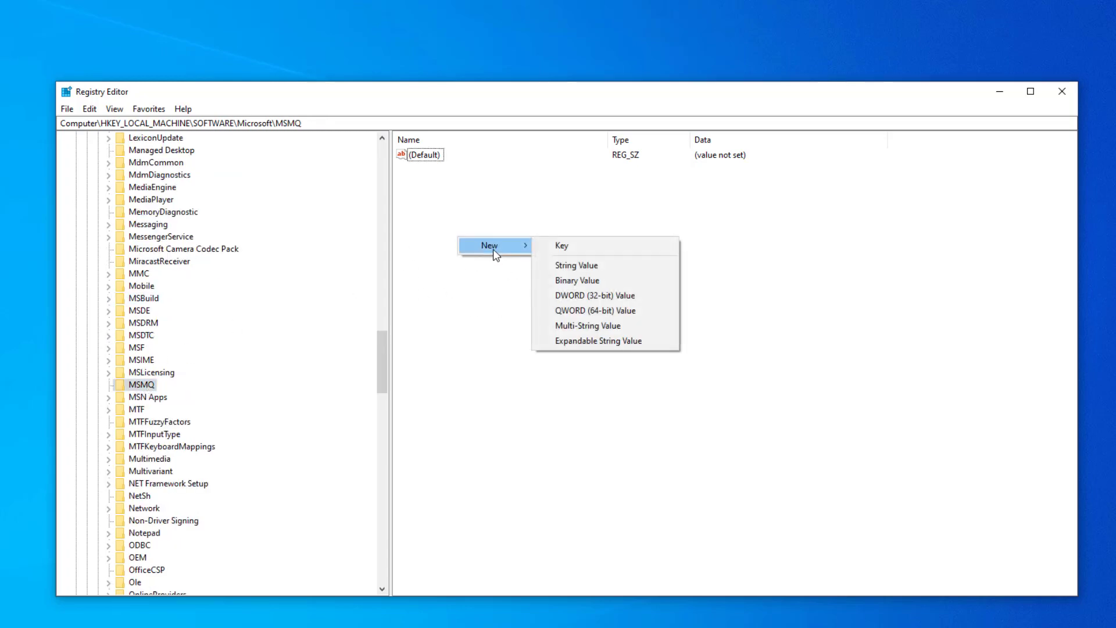
click(619, 294)
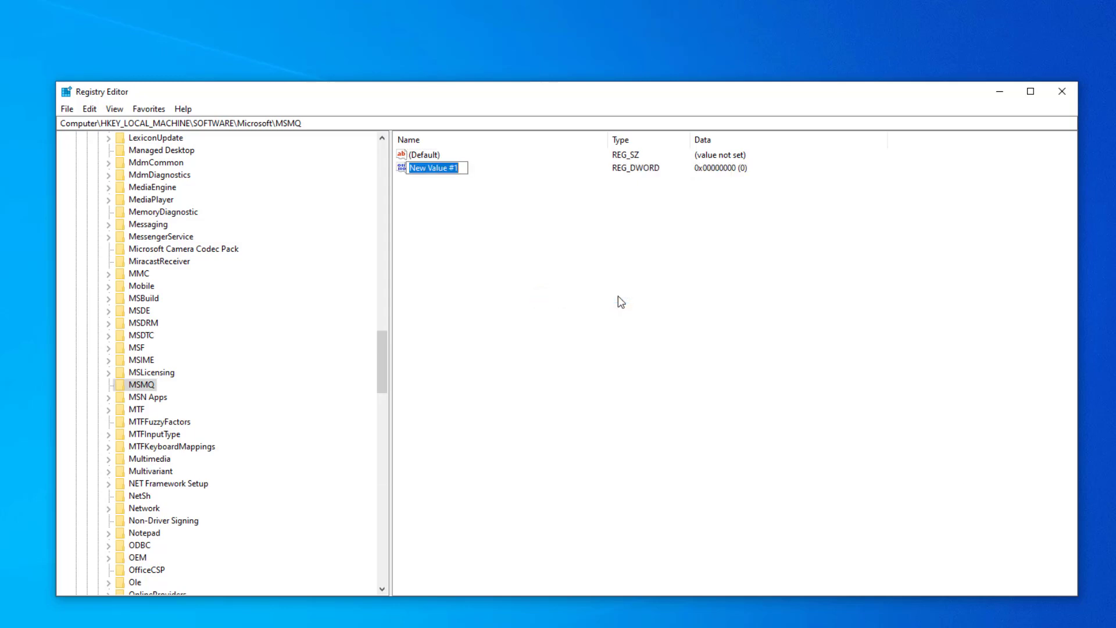
text(TC)
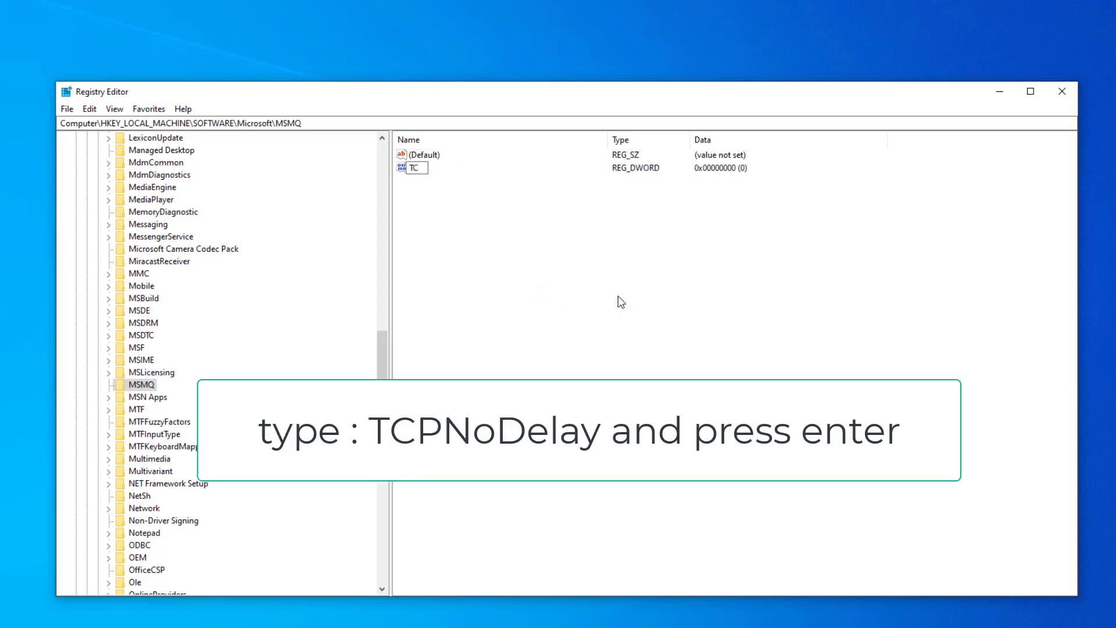
text(PNoDELAY)
key(BackSpace)
key(BackSpace)
key(BackSpace)
key(BackSpace)
text(elay)
key(Return)
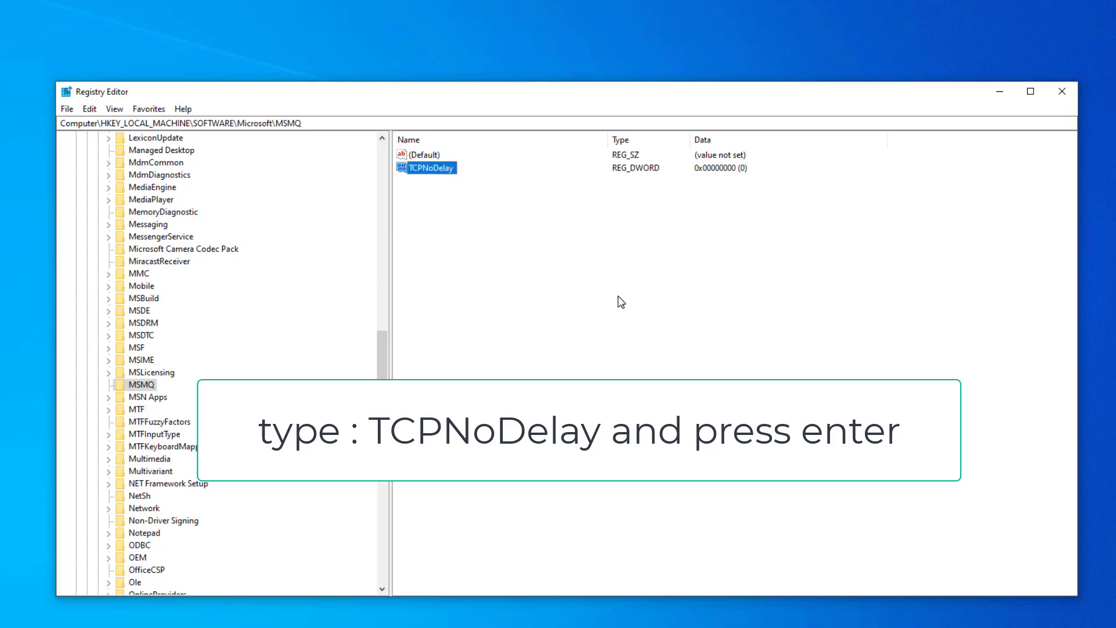
Step: Set the value data of the MSMQ key's TCPNoDelay DWORD to 1
double_click(436, 174)
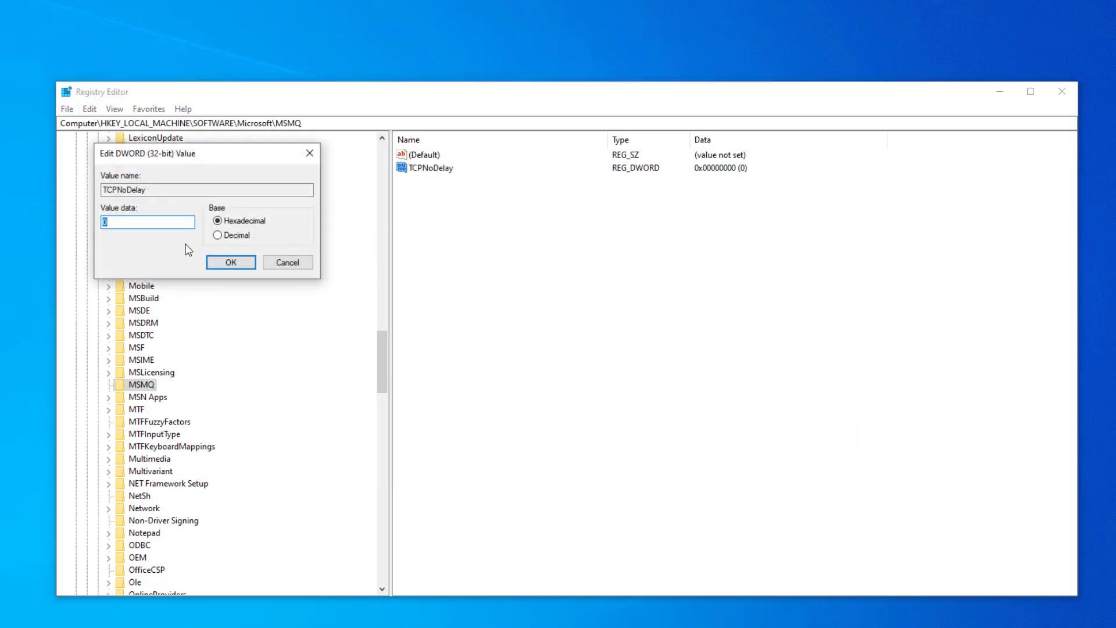
text(1)
click(228, 263)
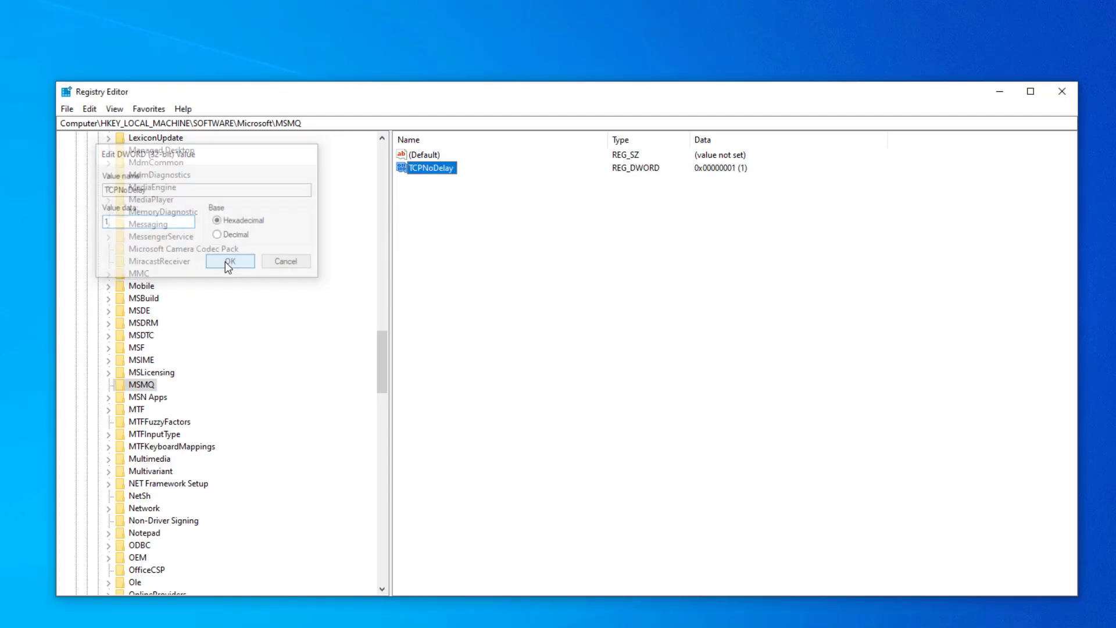
Step: Create a subkey named parameters under the MSMQ key
scroll(256, 321, down, 5)
scroll(254, 321, up, 3)
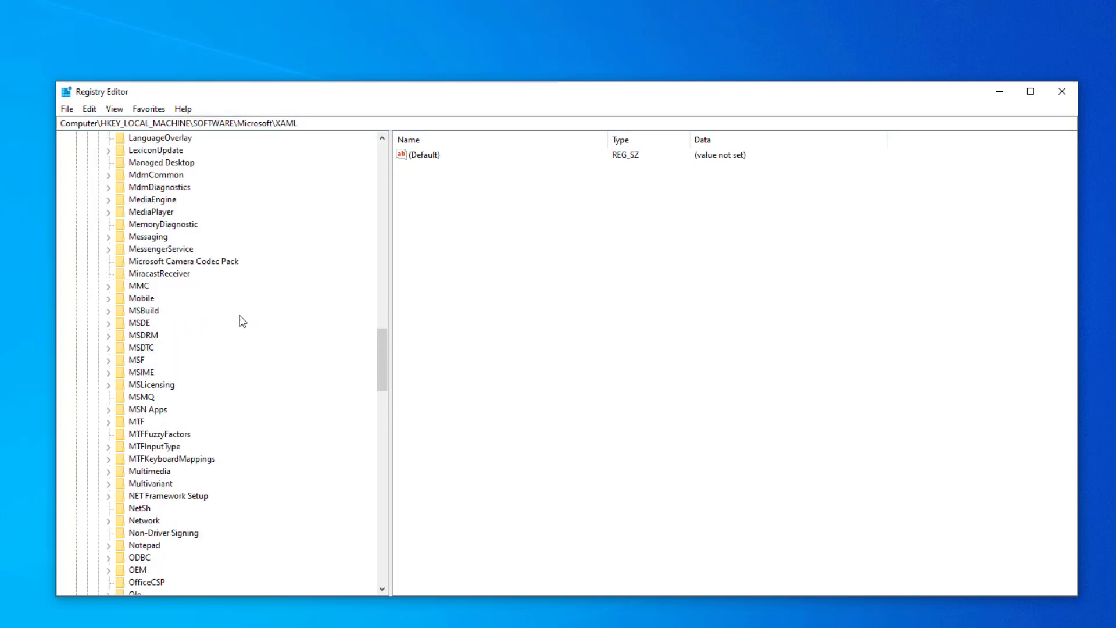
click(143, 397)
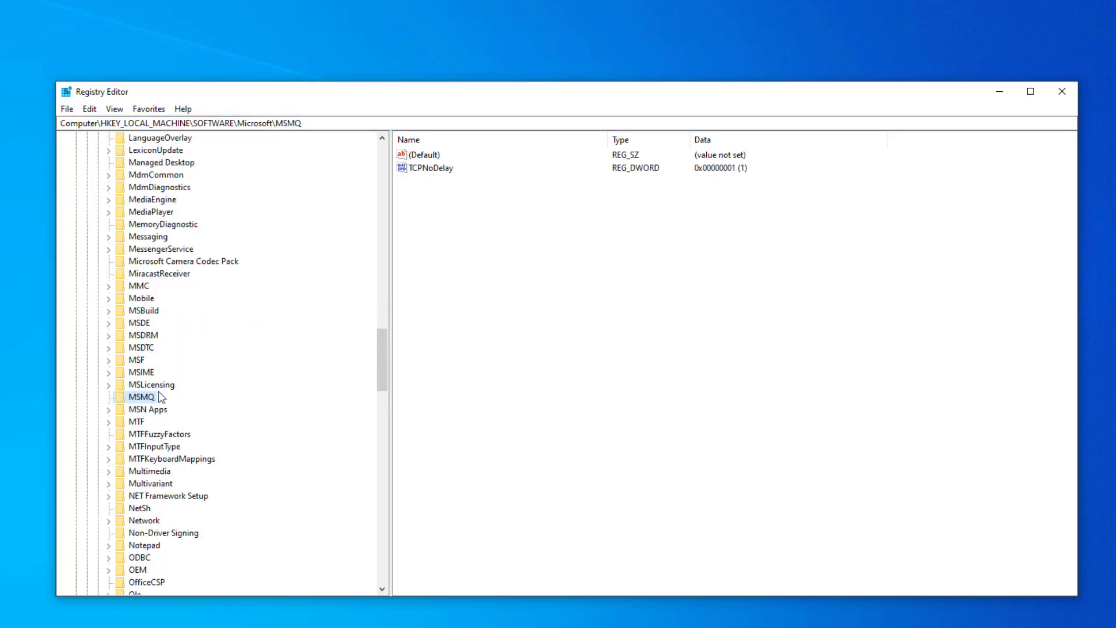
right_click(143, 400)
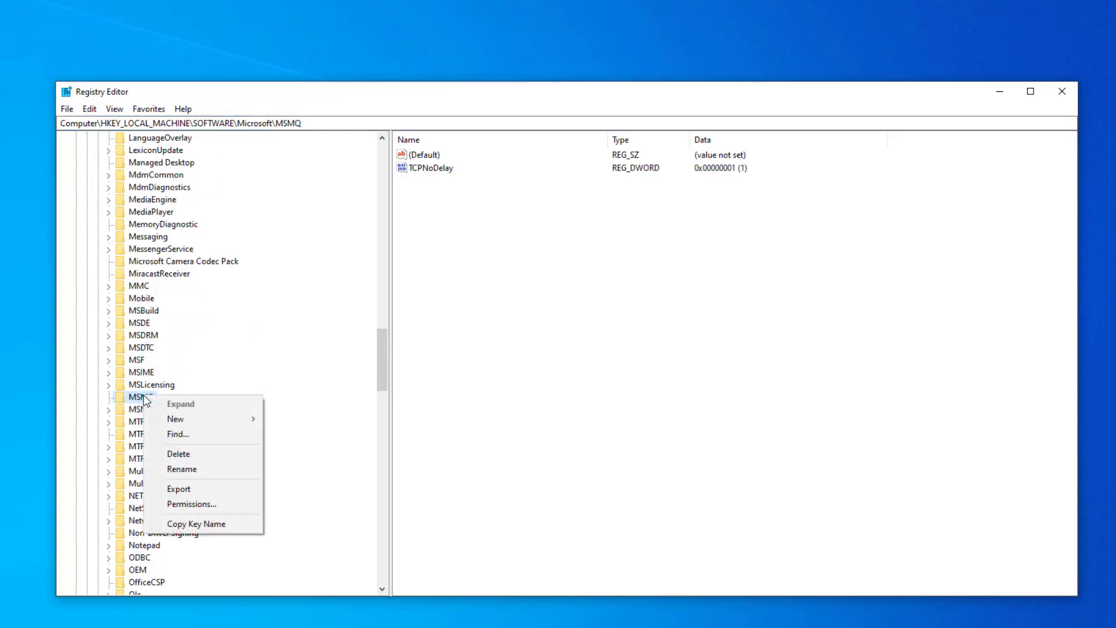
mouse_move(181, 420)
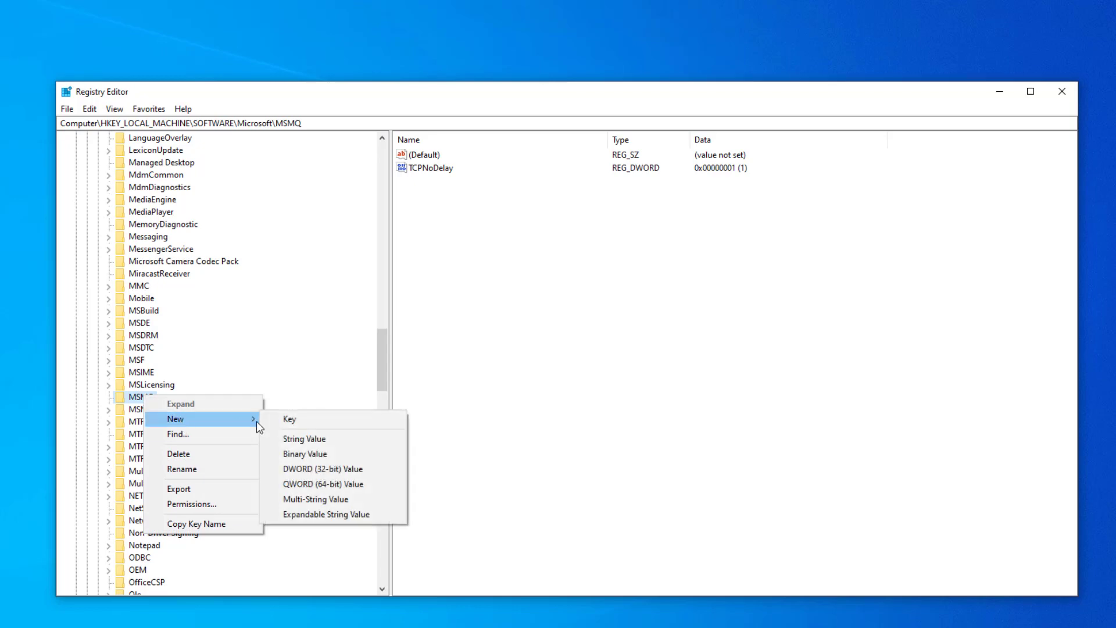
click(305, 415)
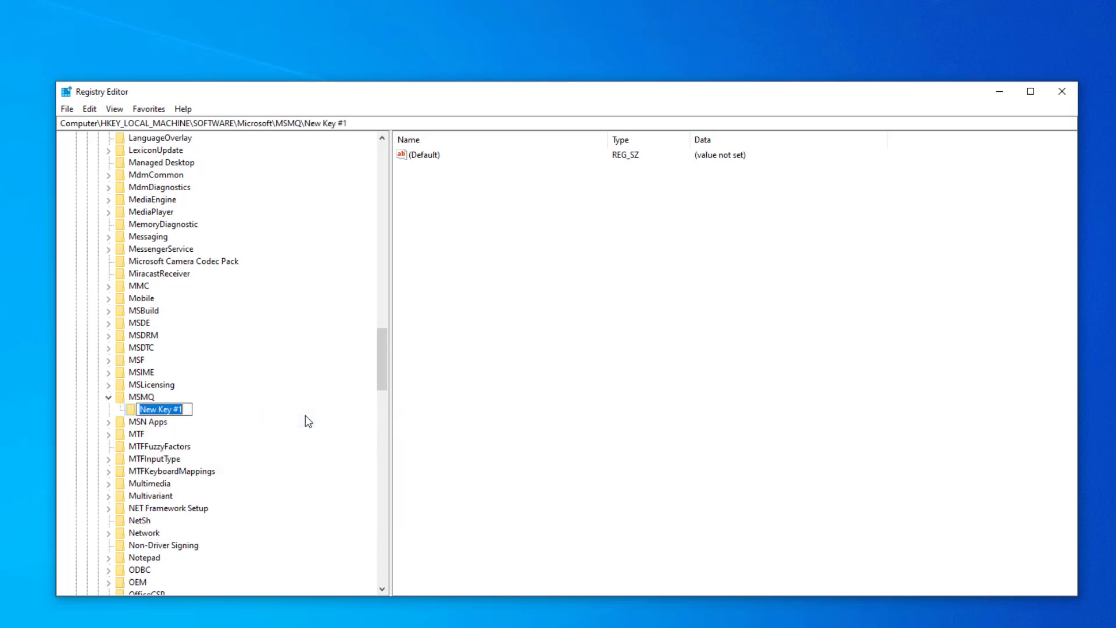
text(p)
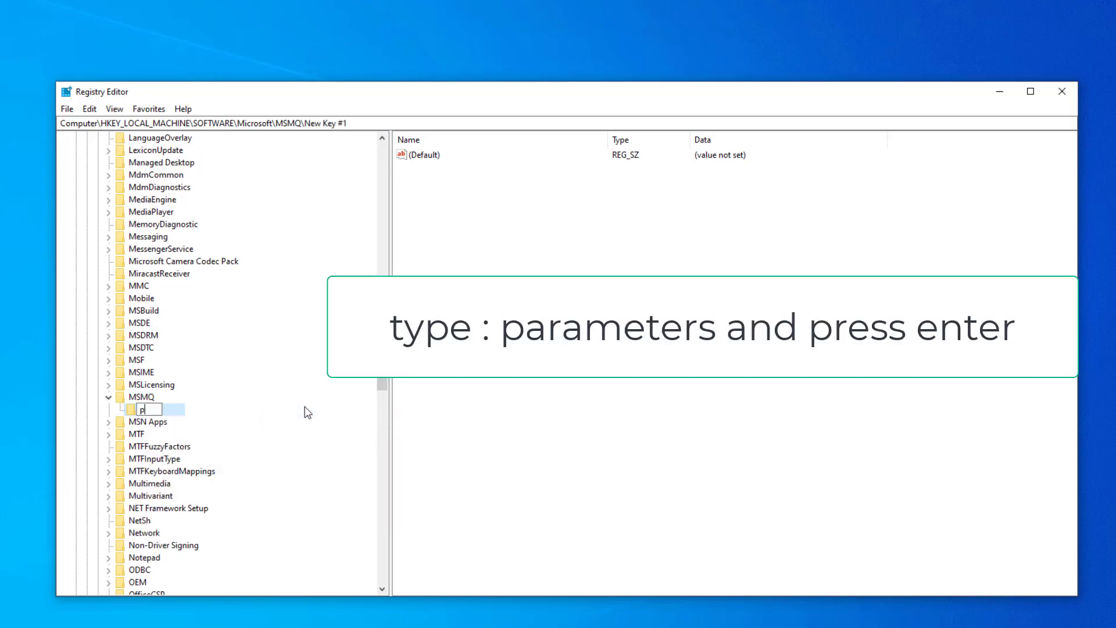
text(arameters)
key(Return)
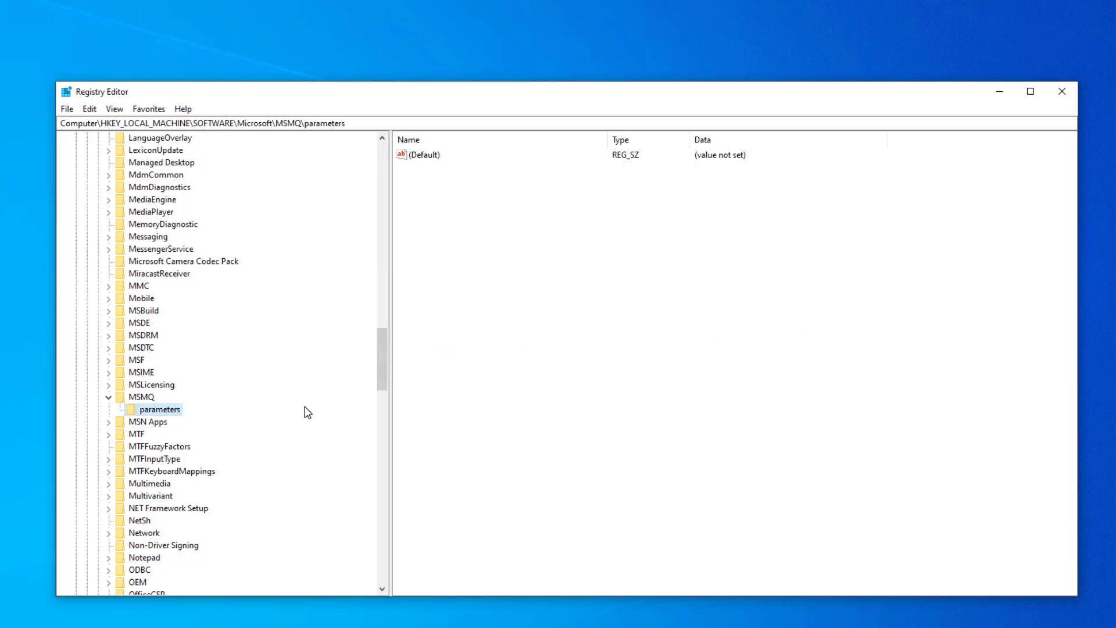
Step: Add a DWORD (32-bit) value named TCPNoDelay to the parameters subkey of MSMQ
right_click(471, 229)
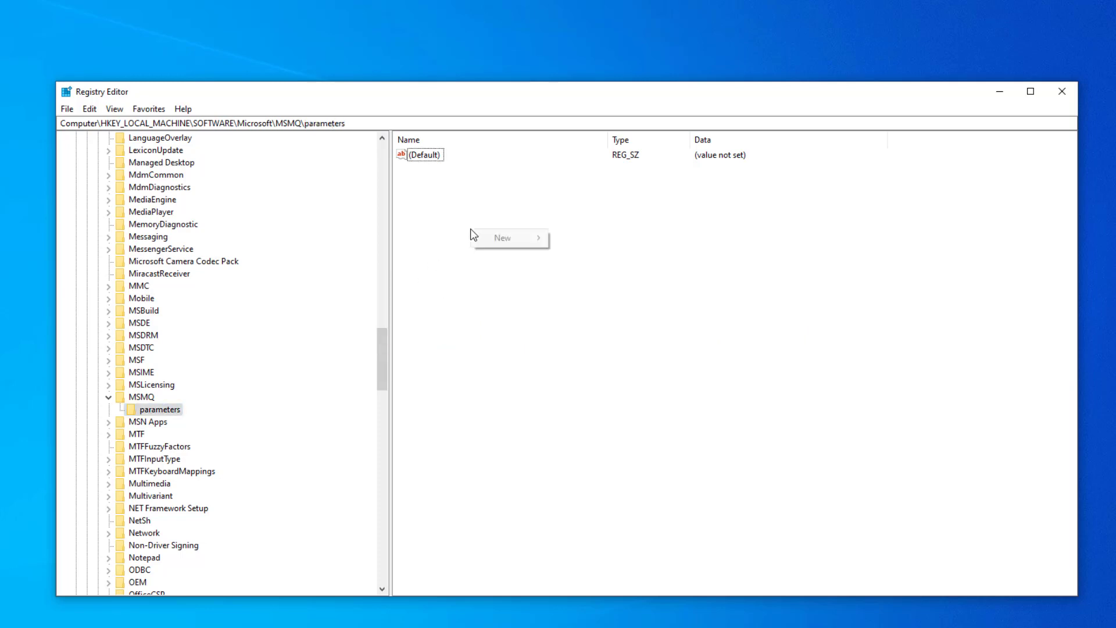
mouse_move(513, 243)
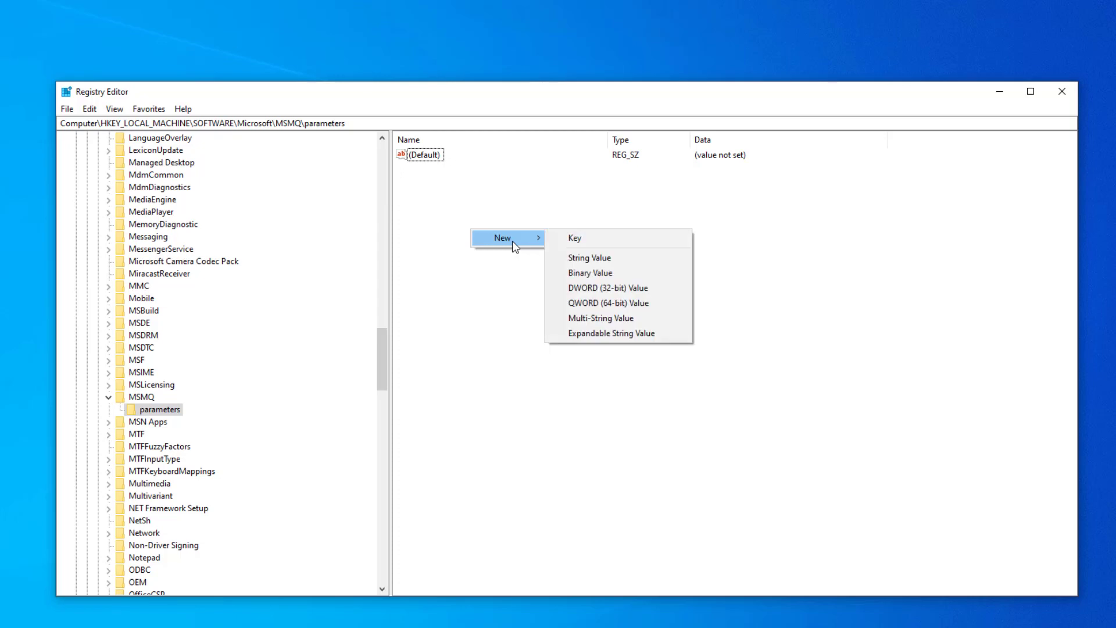
click(609, 289)
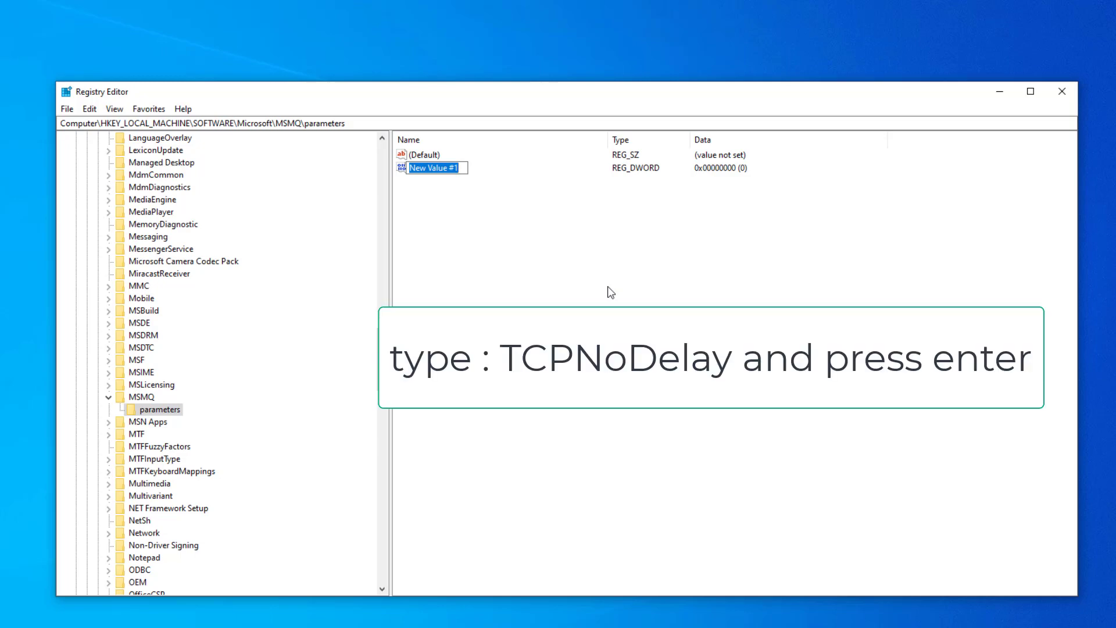
text(TC)
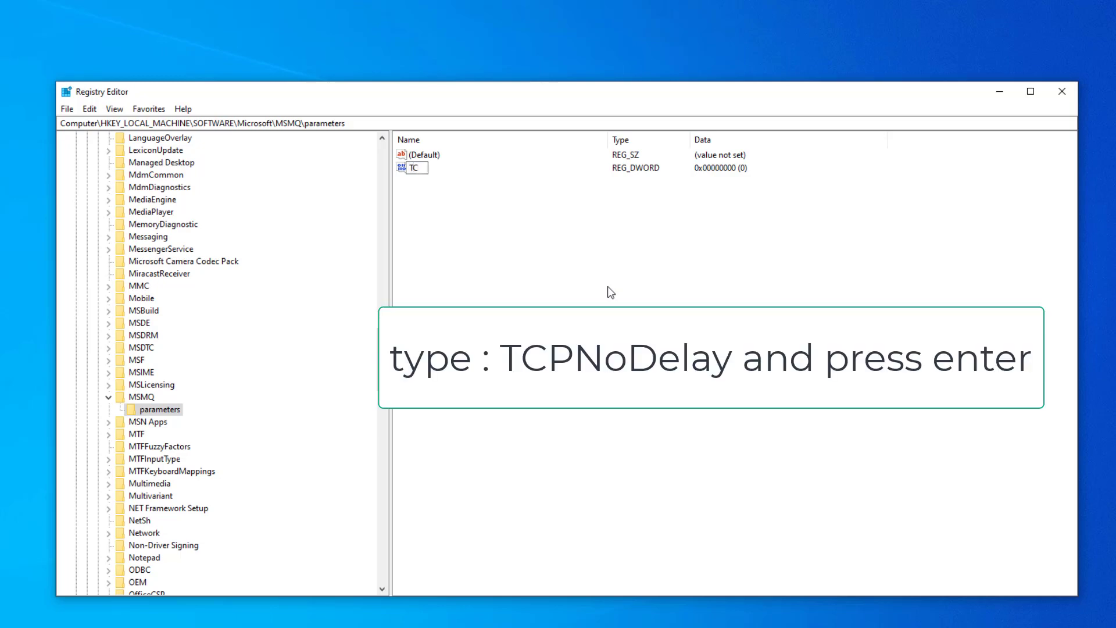
text(PNoDelay)
key(Return)
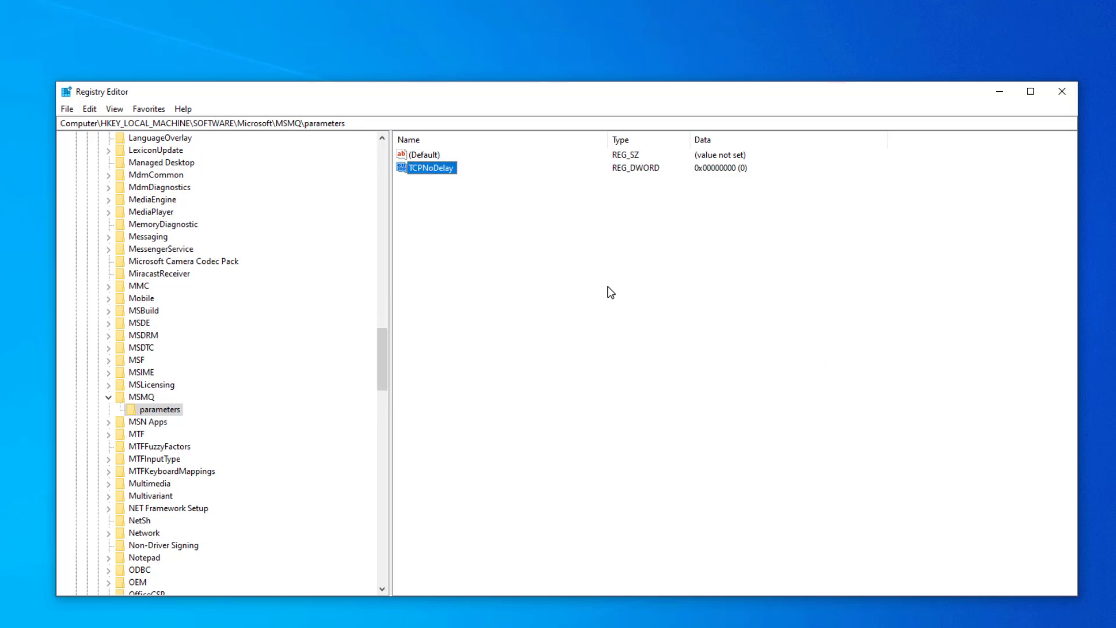
Step: Set the value data of TCPNoDelay in the parameters subkey to 1 and close the Registry Editor
double_click(443, 168)
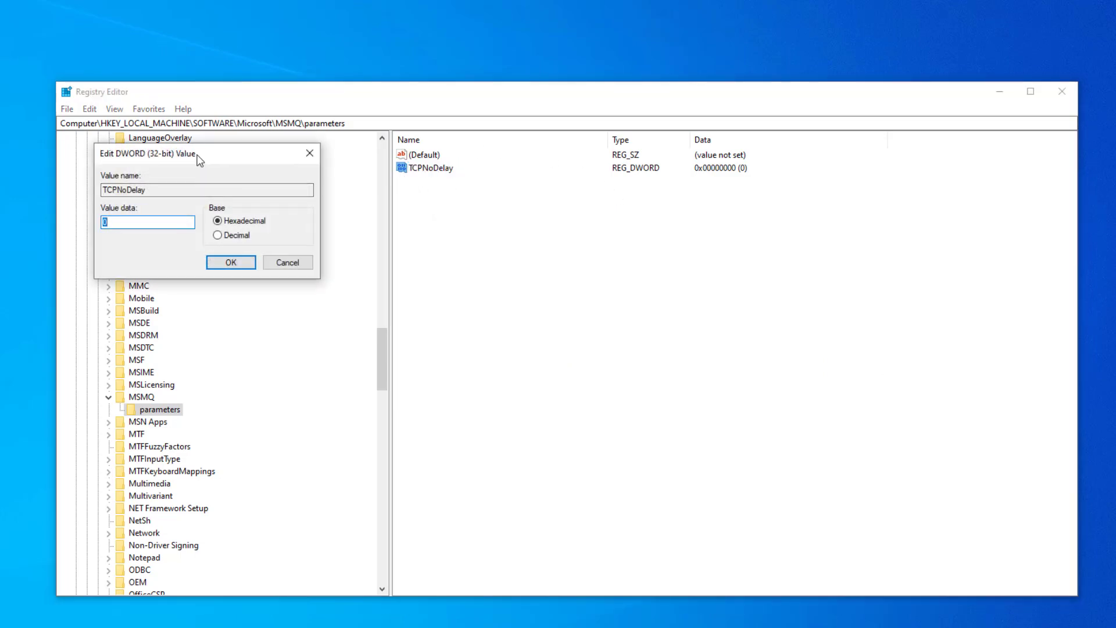
drag(200, 161, 516, 220)
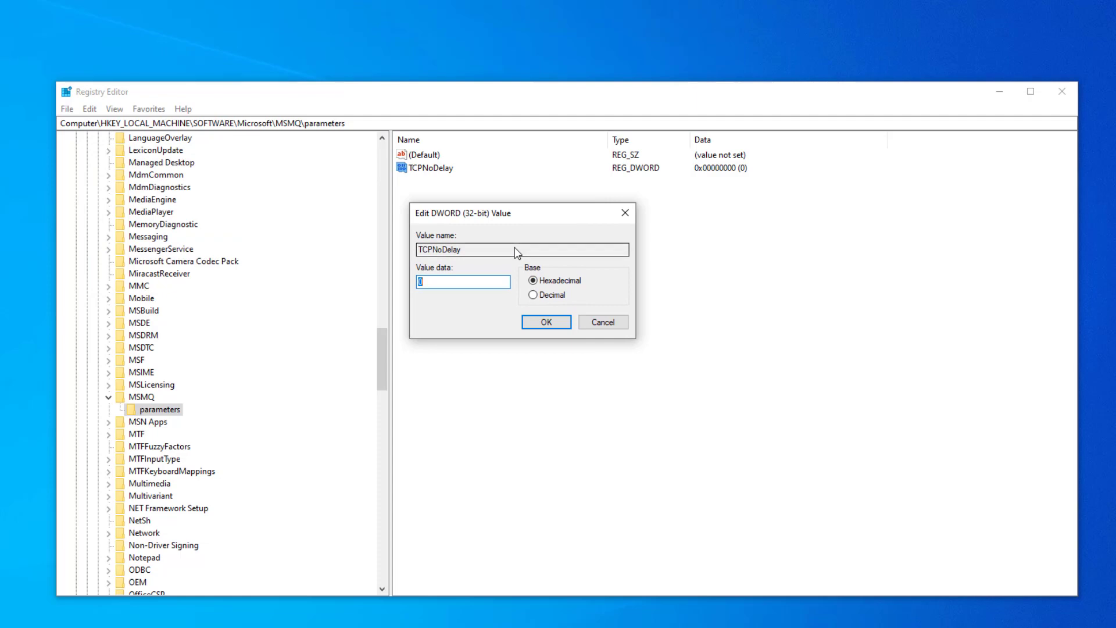
text(1)
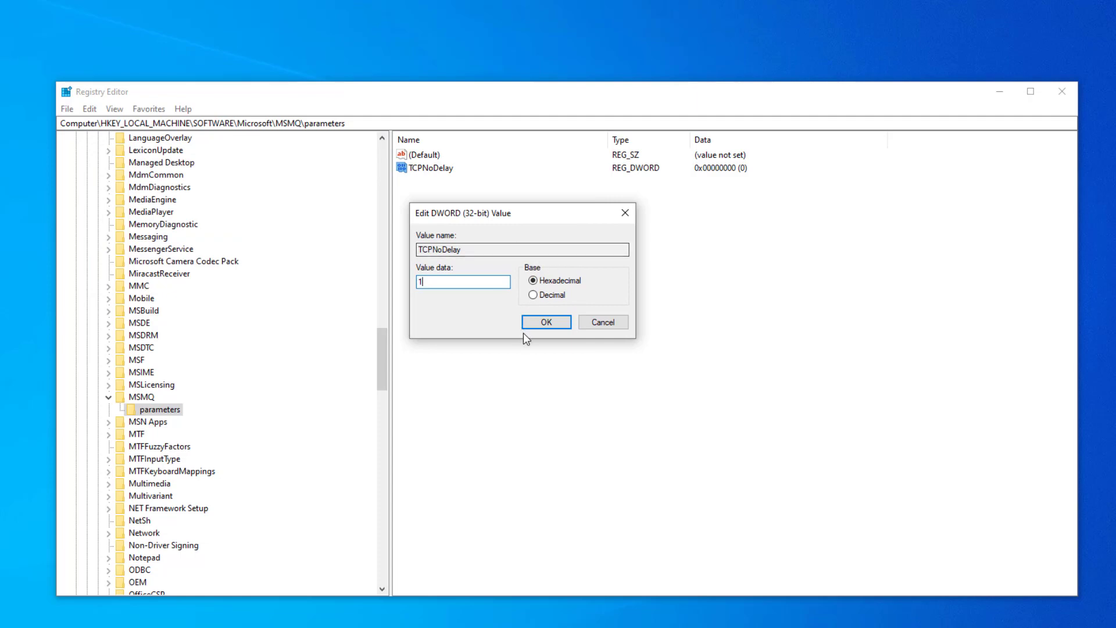
click(549, 323)
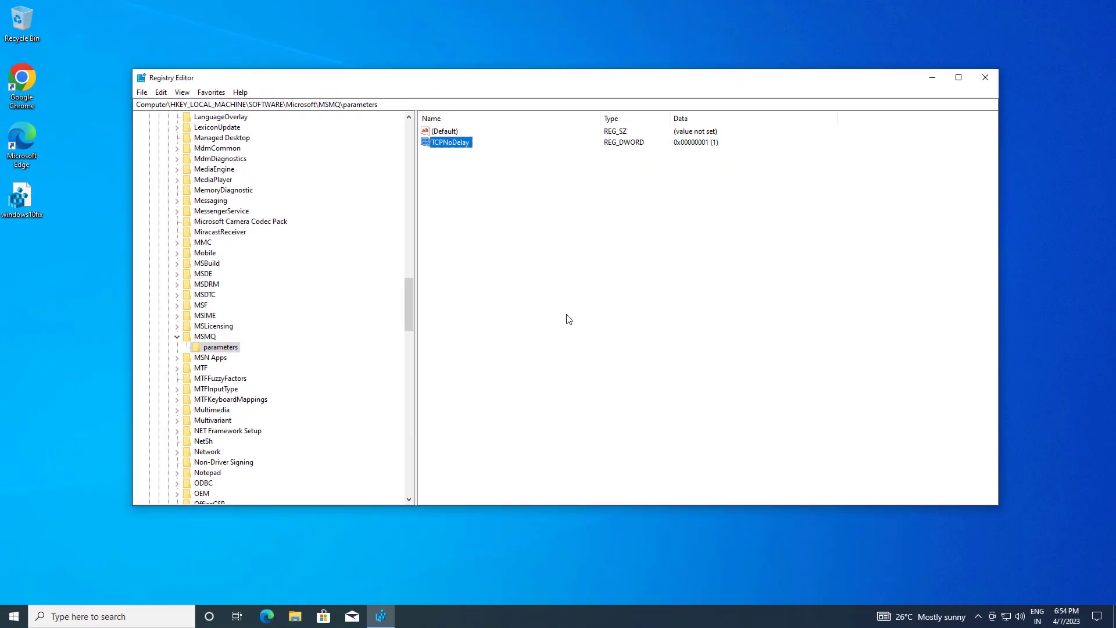
click(985, 77)
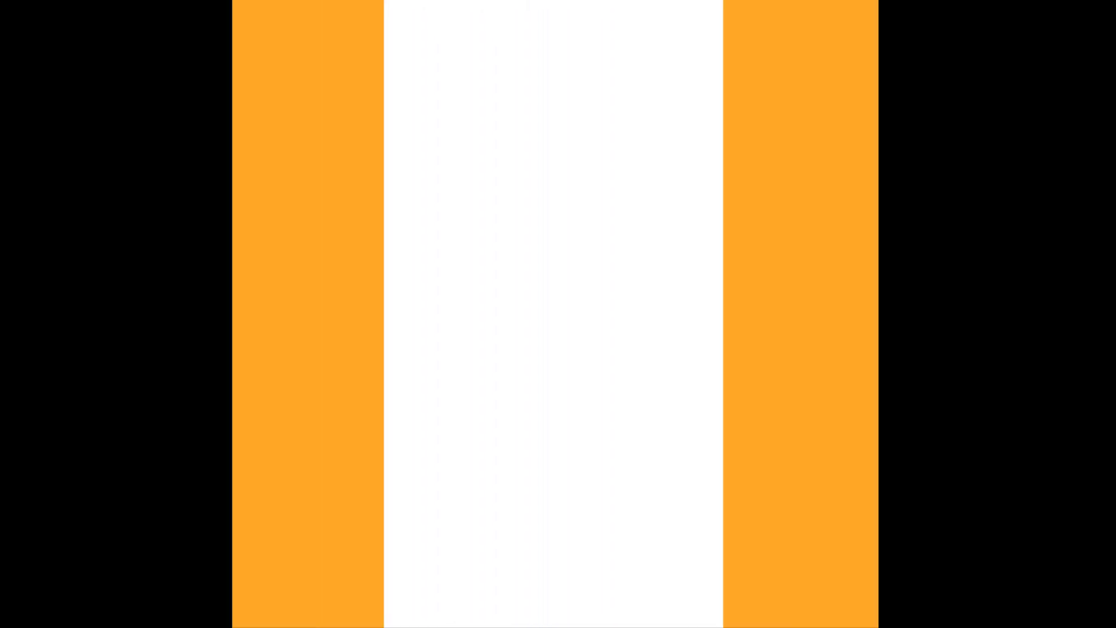